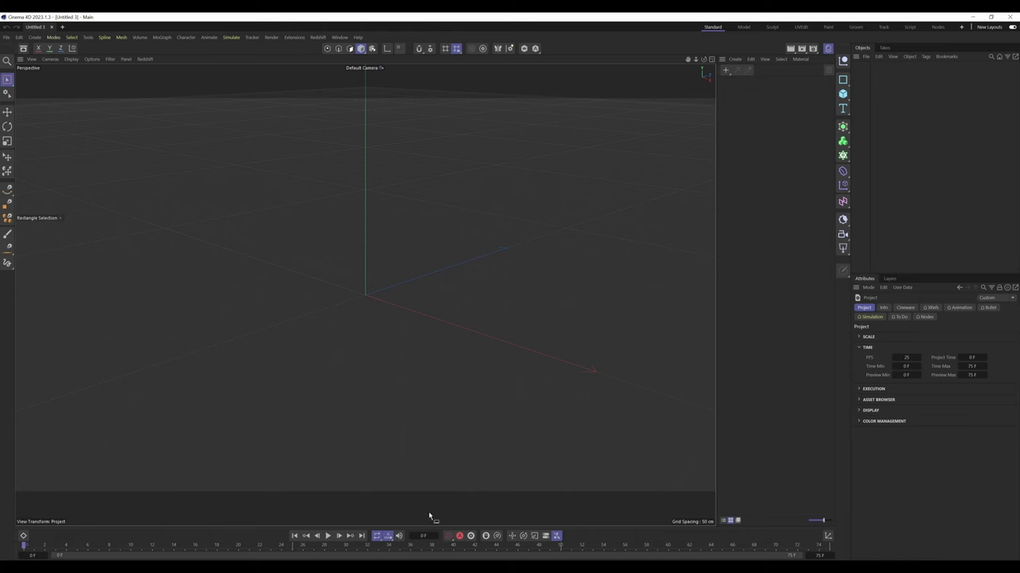
Step: Switch to the browser and examine the Rusted Spade 01 model page on Poly Haven
{"action": "left_click", "coordinate": [430, 567]}
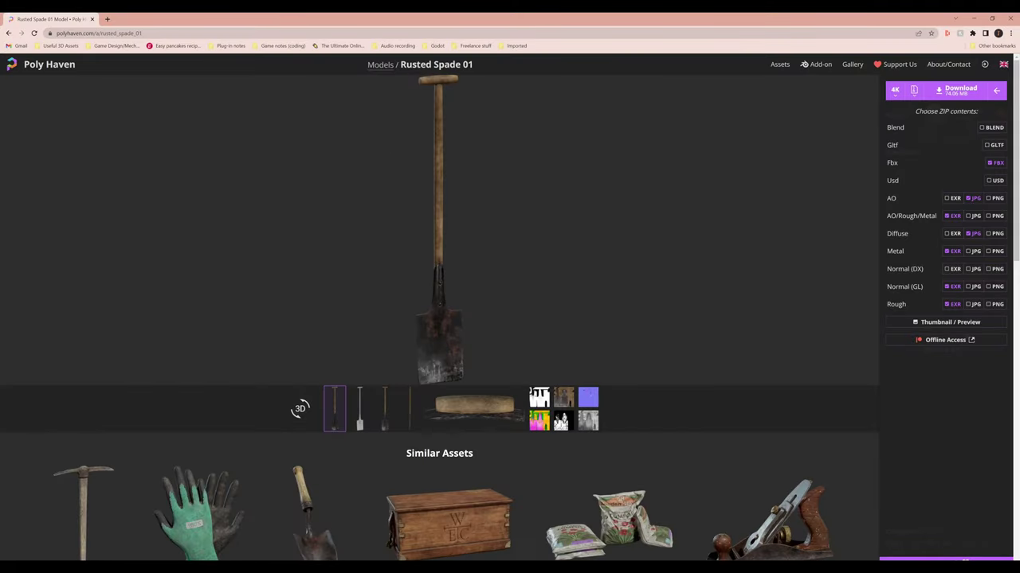
{"action": "left_click_drag", "start_coordinate": [400, 65], "coordinate": [473, 71]}
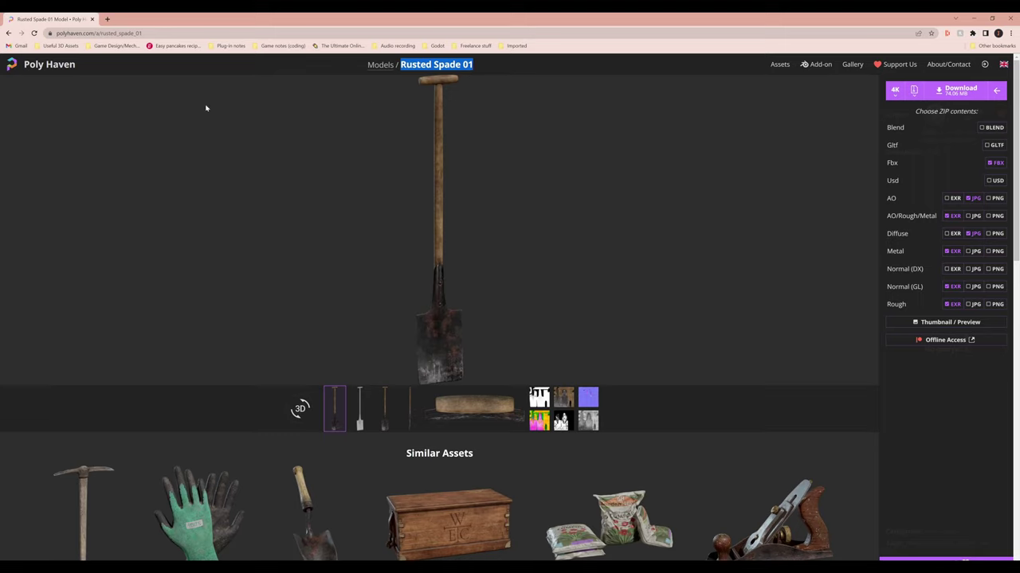
{"action": "left_click", "coordinate": [485, 229]}
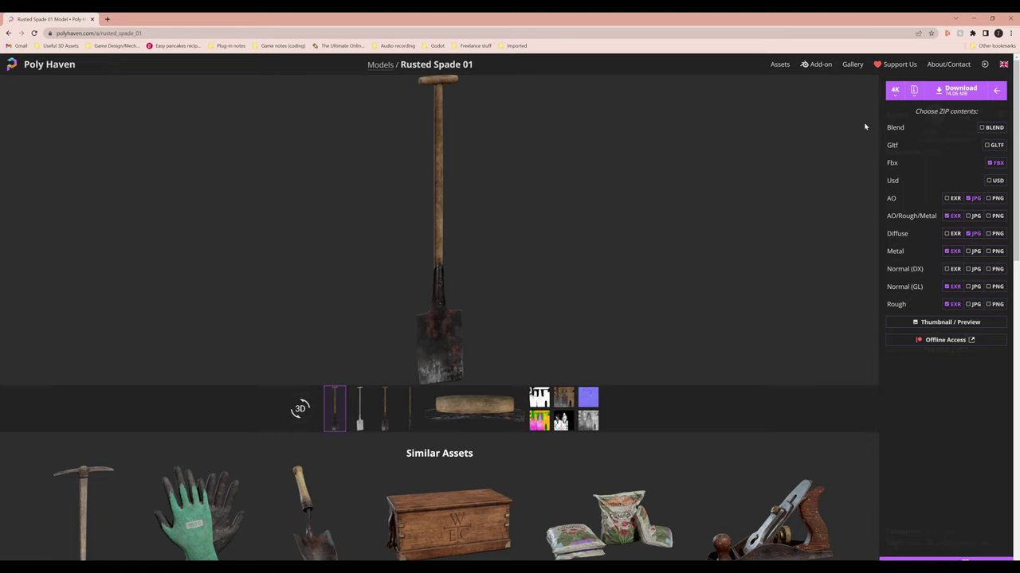
Step: Change the AO/Rough/Metal map in the ZIP contents from EXR to JPG
{"action": "mouse_move", "coordinate": [911, 102]}
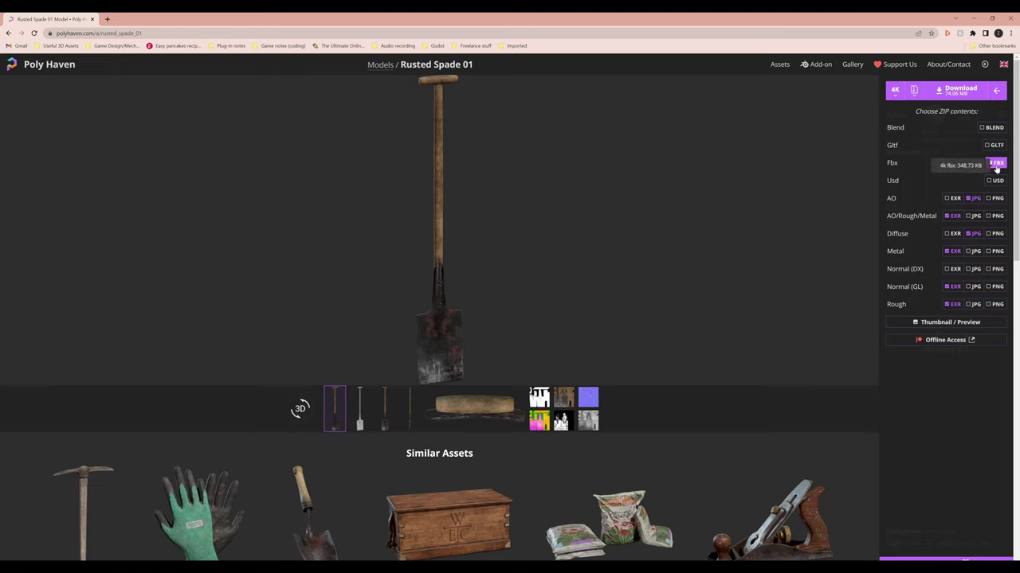
{"action": "left_click", "coordinate": [947, 216]}
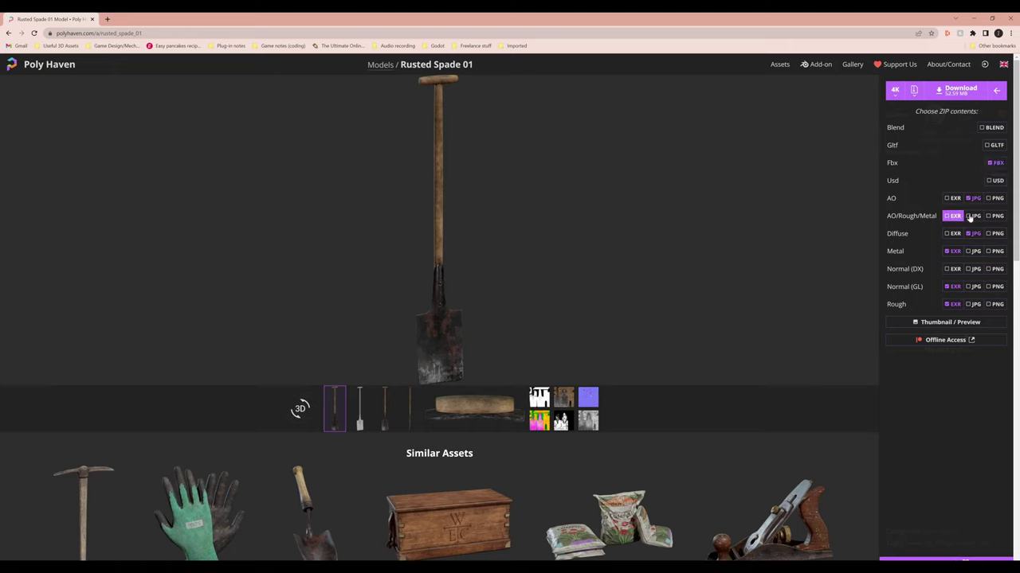
{"action": "left_click", "coordinate": [970, 217]}
Step: Examine the Normal (DX) and Normal (GL) map options among the ZIP contents
{"action": "left_click_drag", "start_coordinate": [887, 268], "coordinate": [924, 269]}
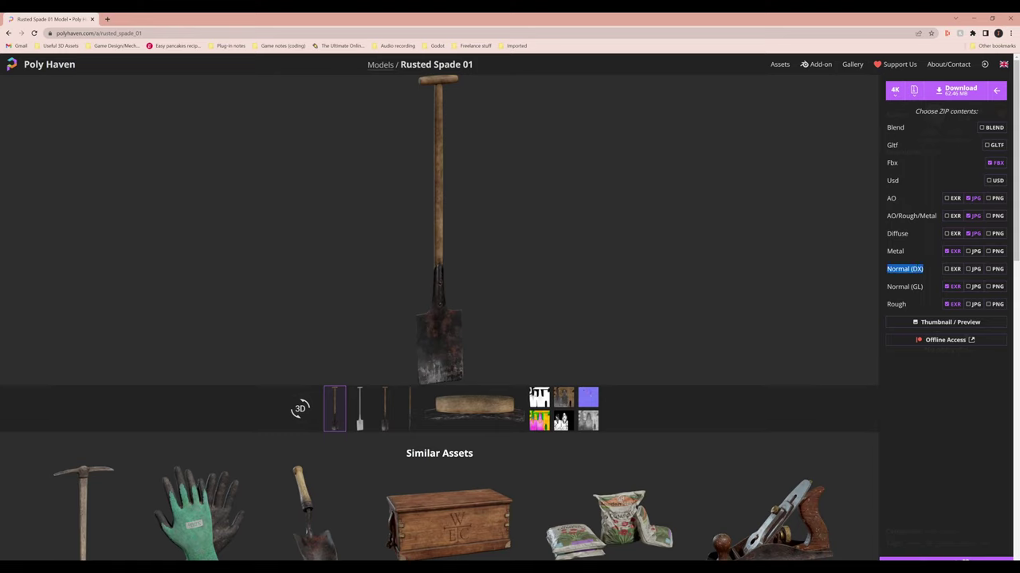
{"action": "left_click", "coordinate": [924, 269]}
{"action": "double_click", "coordinate": [917, 270]}
{"action": "left_click", "coordinate": [916, 270]}
{"action": "left_click_drag", "start_coordinate": [911, 286], "coordinate": [921, 287]}
{"action": "left_click", "coordinate": [916, 286]}
Step: Include the AO/Rough/Metal map in the ZIP contents as EXR instead of JPG
{"action": "left_click_drag", "start_coordinate": [886, 216], "coordinate": [938, 217]}
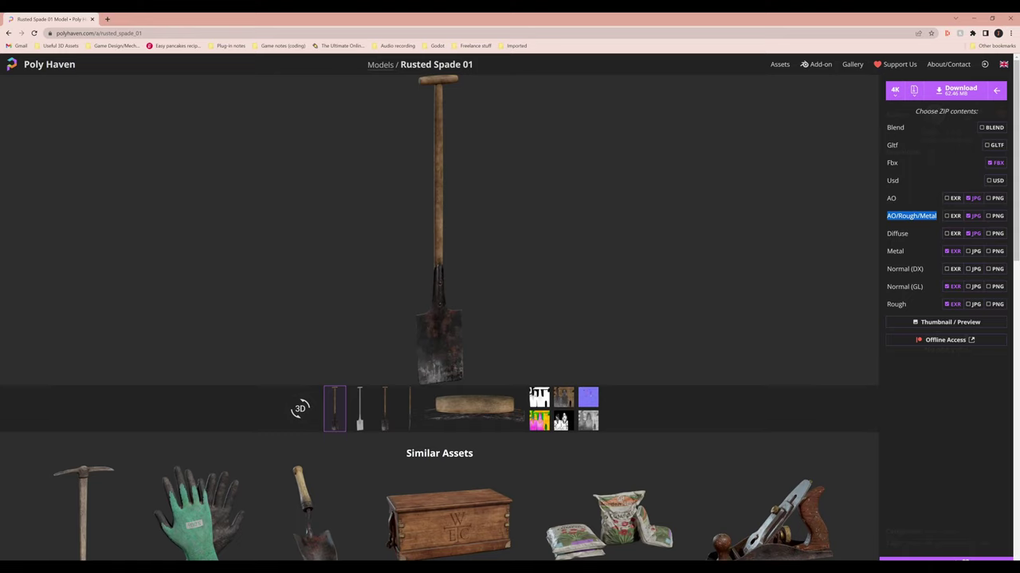
{"action": "left_click", "coordinate": [952, 215]}
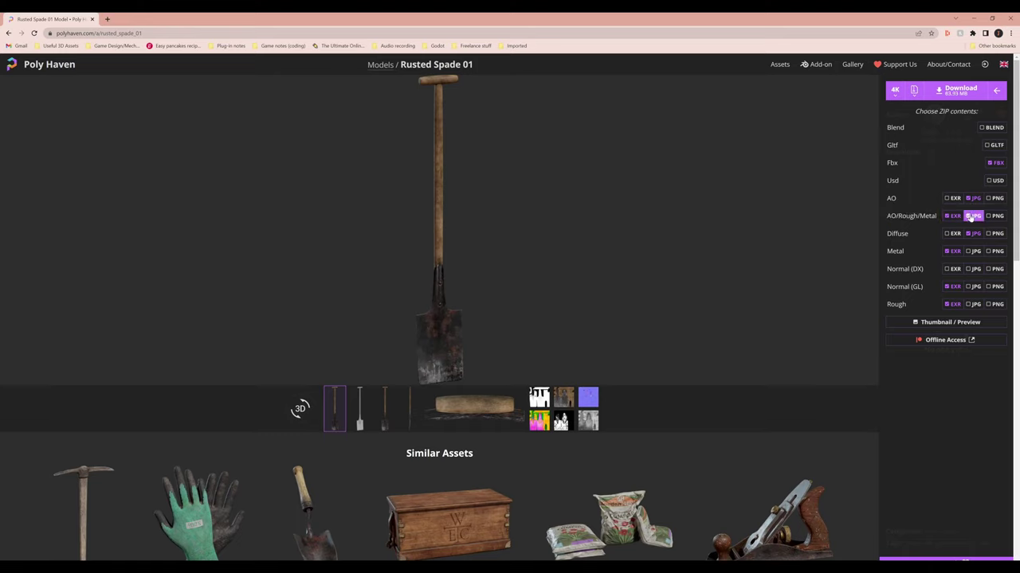
{"action": "left_click", "coordinate": [971, 216]}
{"action": "mouse_move", "coordinate": [937, 216]}
{"action": "left_mouse_down"}
{"action": "mouse_move", "coordinate": [886, 216]}
{"action": "mouse_move", "coordinate": [942, 217]}
{"action": "left_mouse_up"}
{"action": "left_click", "coordinate": [886, 216]}
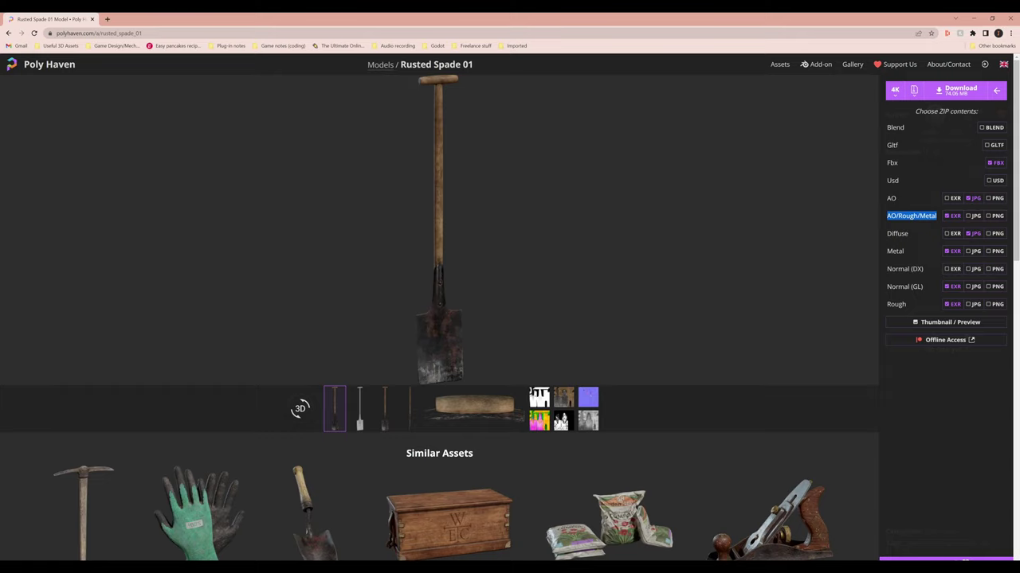
{"action": "left_click", "coordinate": [936, 216]}
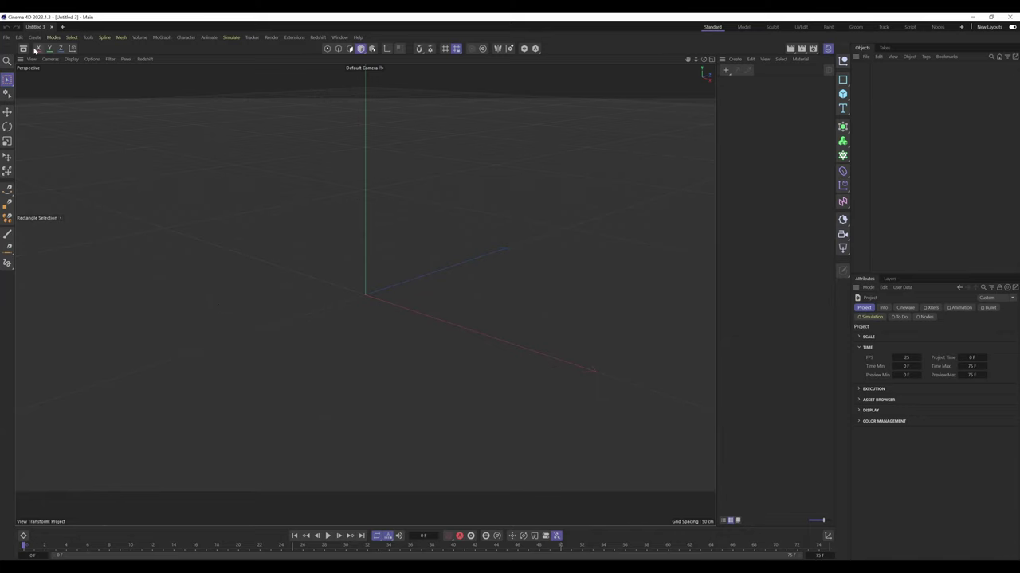
Step: Open the rusted_spade_01_4k model from the Assets folder in Cinema 4D, keeping the default FBX import settings
{"action": "left_click", "coordinate": [7, 37]}
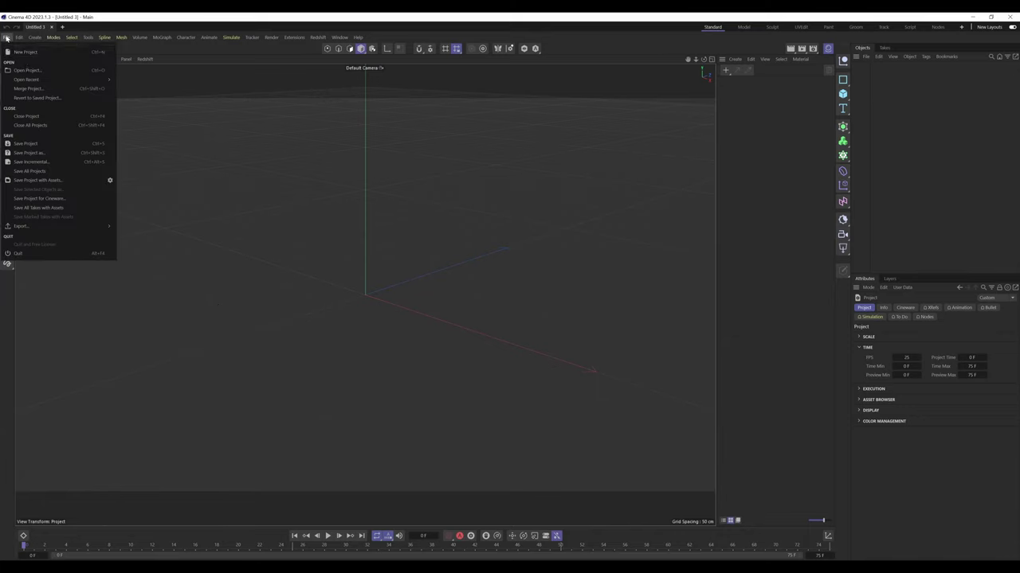
{"action": "left_click", "coordinate": [24, 70]}
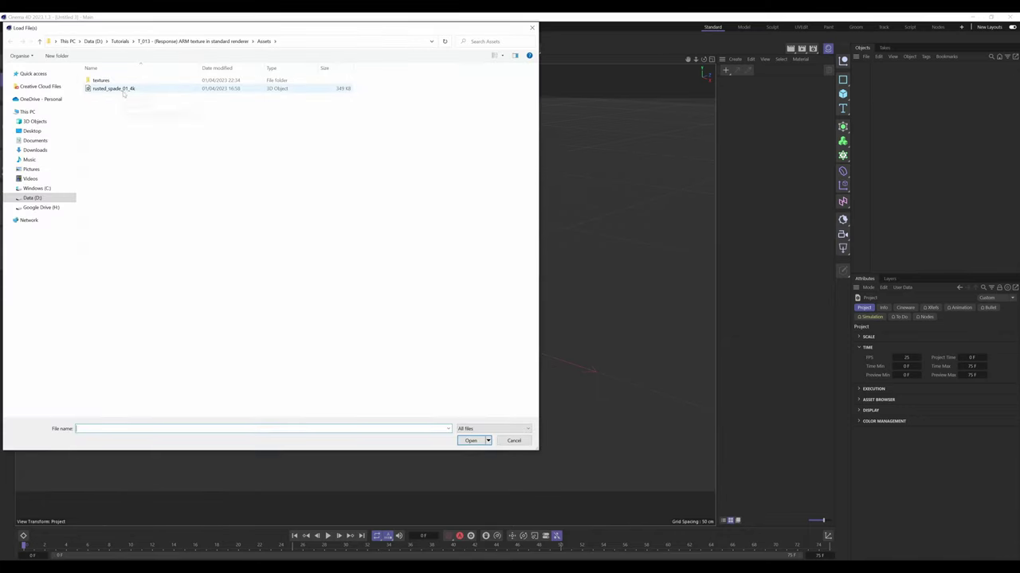
{"action": "left_click", "coordinate": [119, 89]}
{"action": "left_click", "coordinate": [470, 441]}
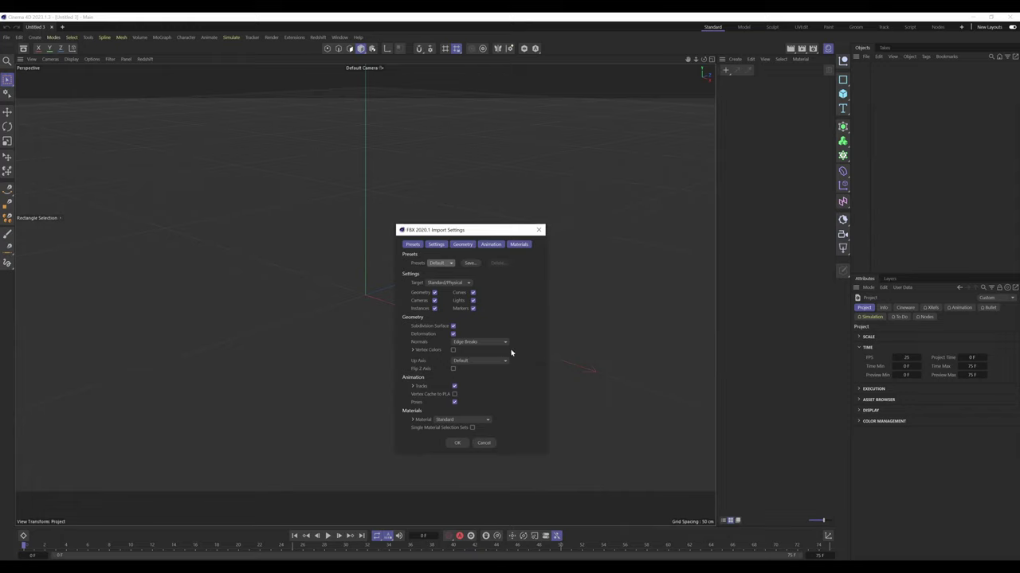
{"action": "left_click", "coordinate": [455, 444]}
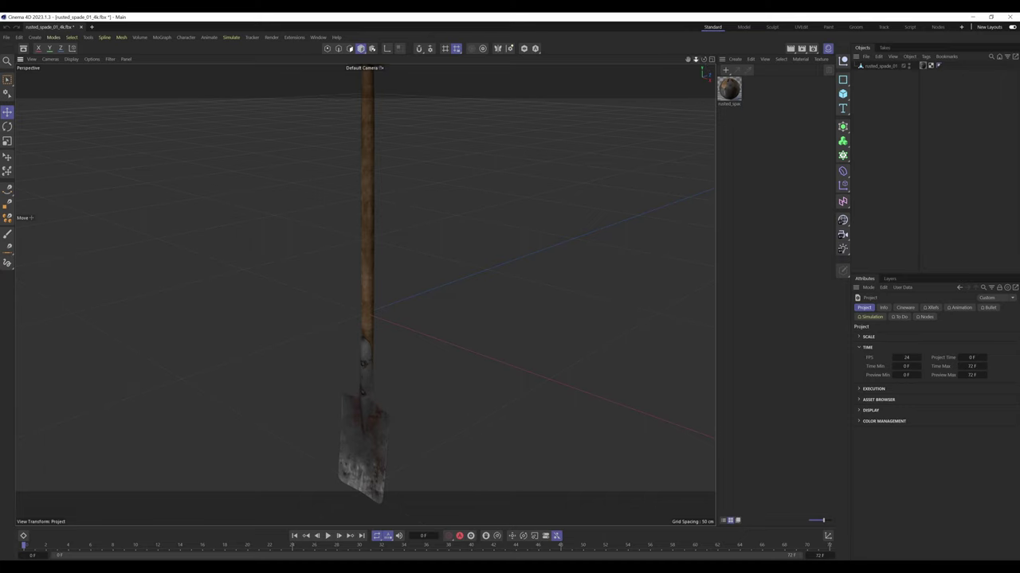
Step: Open the spade's material for editing and inspect the textures in its Color, Reflectance and Normal channels
{"action": "left_click_drag", "start_coordinate": [695, 59], "coordinate": [788, 49]}
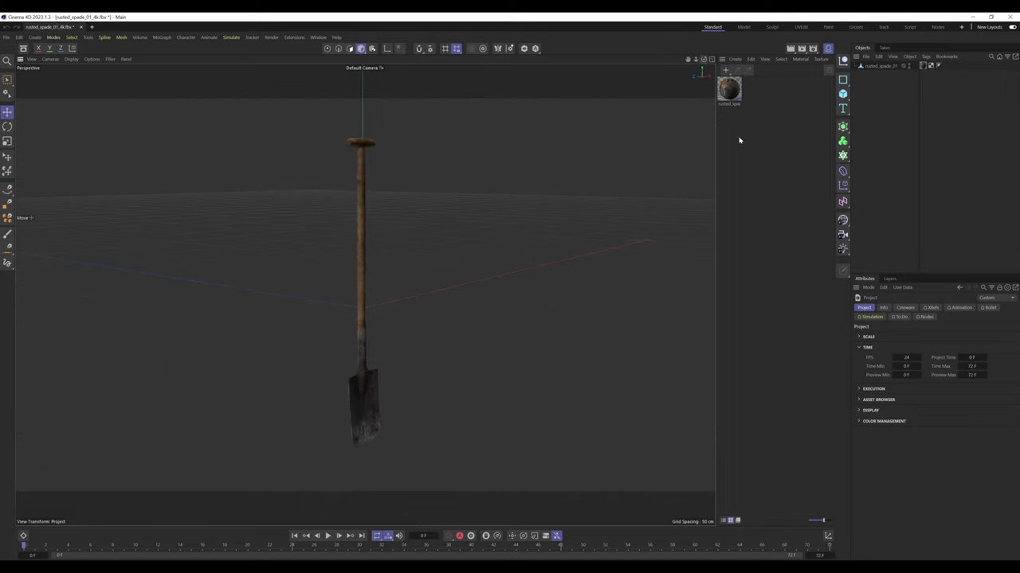
{"action": "double_click", "coordinate": [728, 89]}
{"action": "left_click_drag", "start_coordinate": [793, 89], "coordinate": [517, 104]}
{"action": "left_click", "coordinate": [477, 189]}
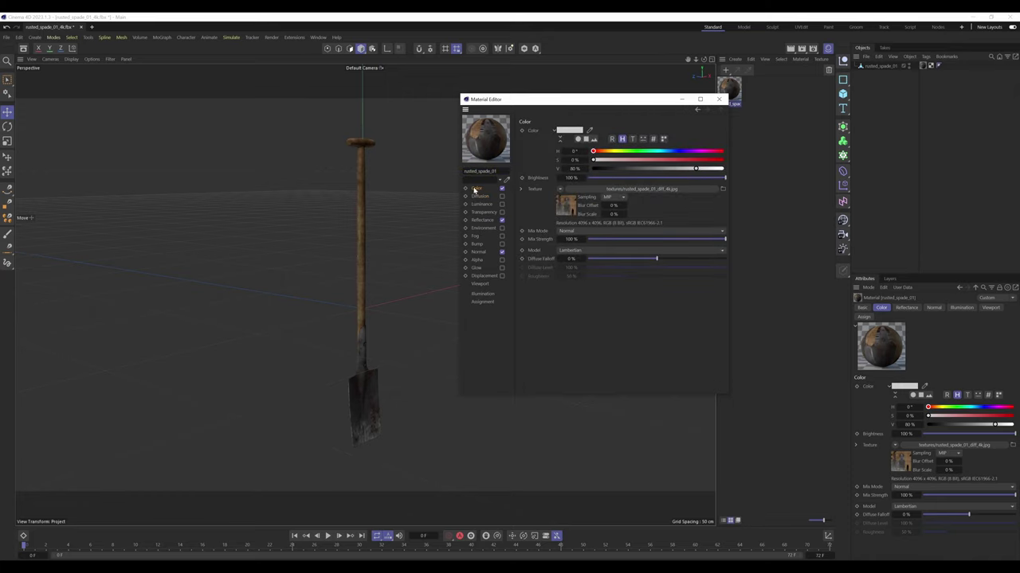
{"action": "left_click", "coordinate": [481, 220]}
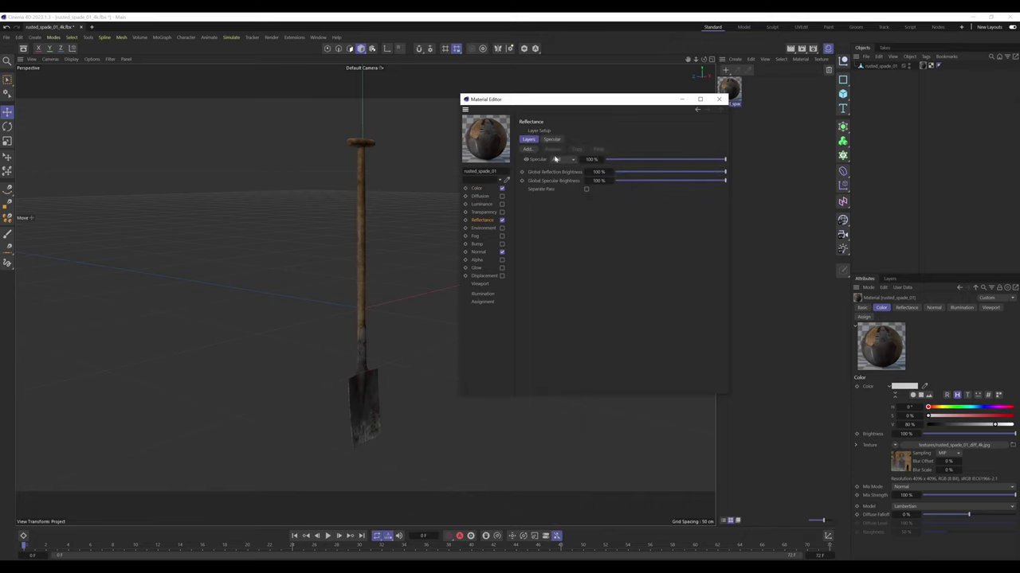
{"action": "left_click", "coordinate": [552, 139]}
{"action": "left_click", "coordinate": [530, 217]}
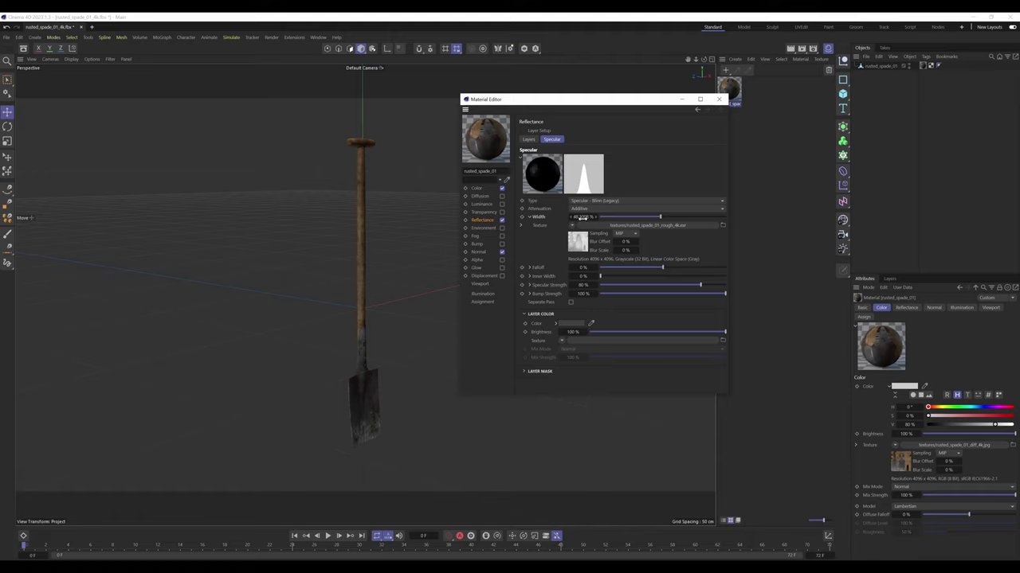
{"action": "left_click", "coordinate": [478, 252]}
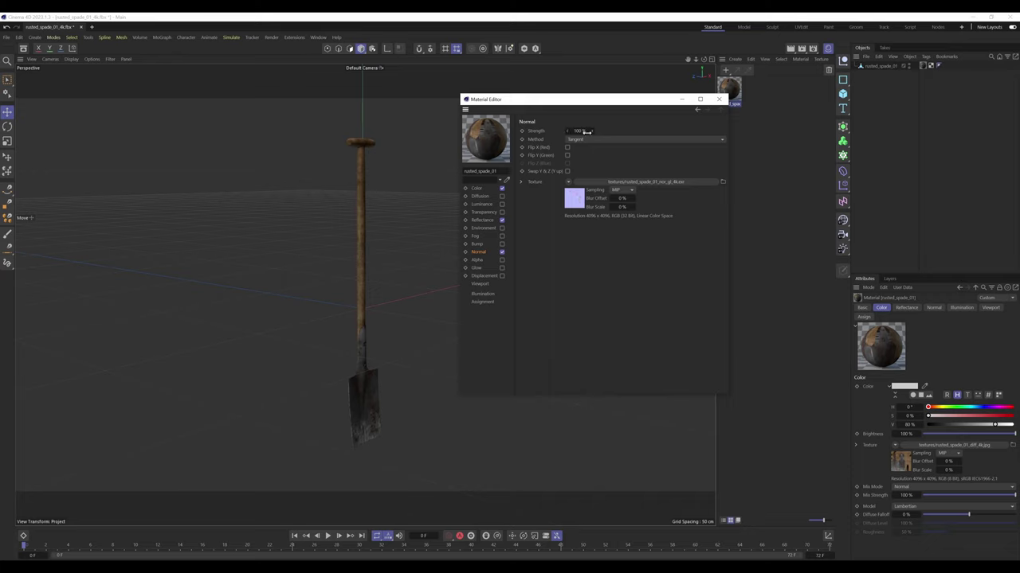
{"action": "left_click", "coordinate": [477, 188]}
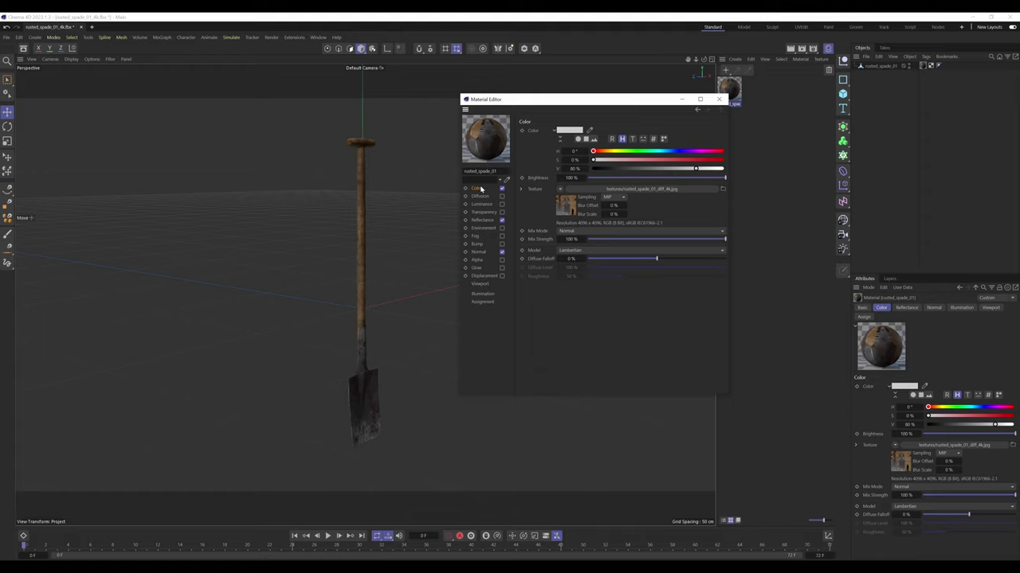
Step: Disable the spade material's Normal and Reflectance channels and clear its Color texture
{"action": "left_click", "coordinate": [502, 252]}
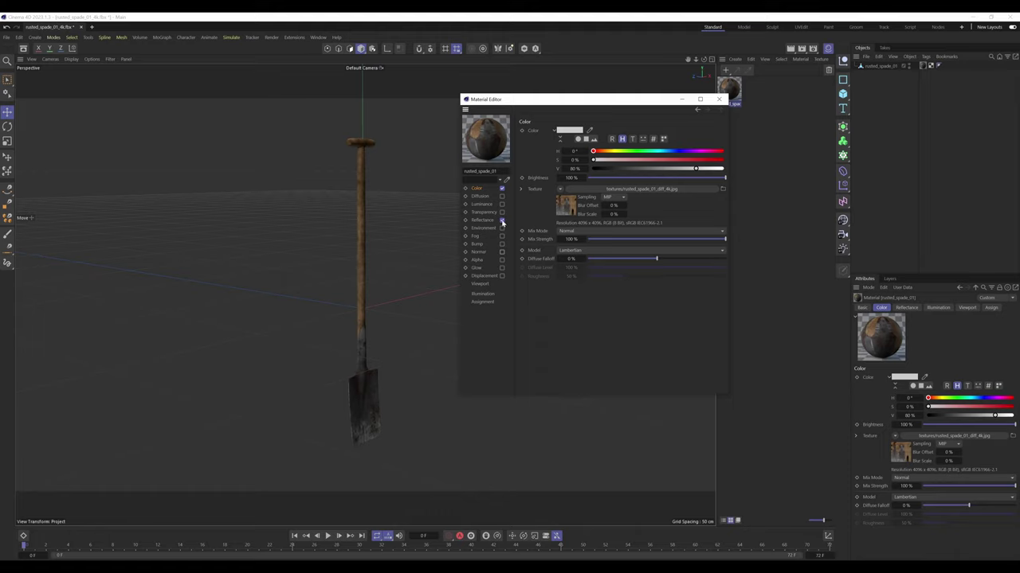
{"action": "left_click", "coordinate": [502, 220]}
{"action": "left_click", "coordinate": [560, 189]}
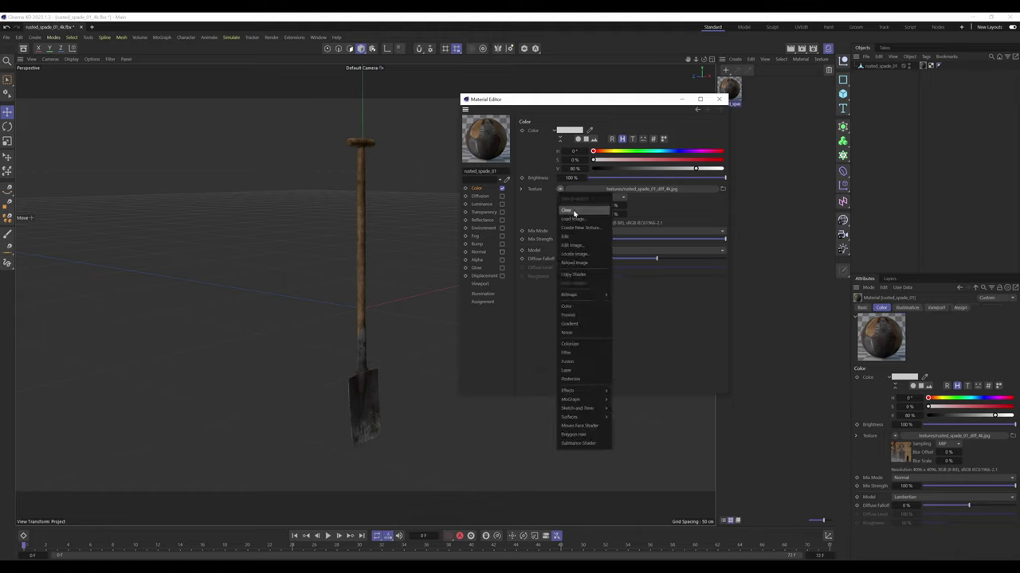
{"action": "left_click", "coordinate": [574, 208]}
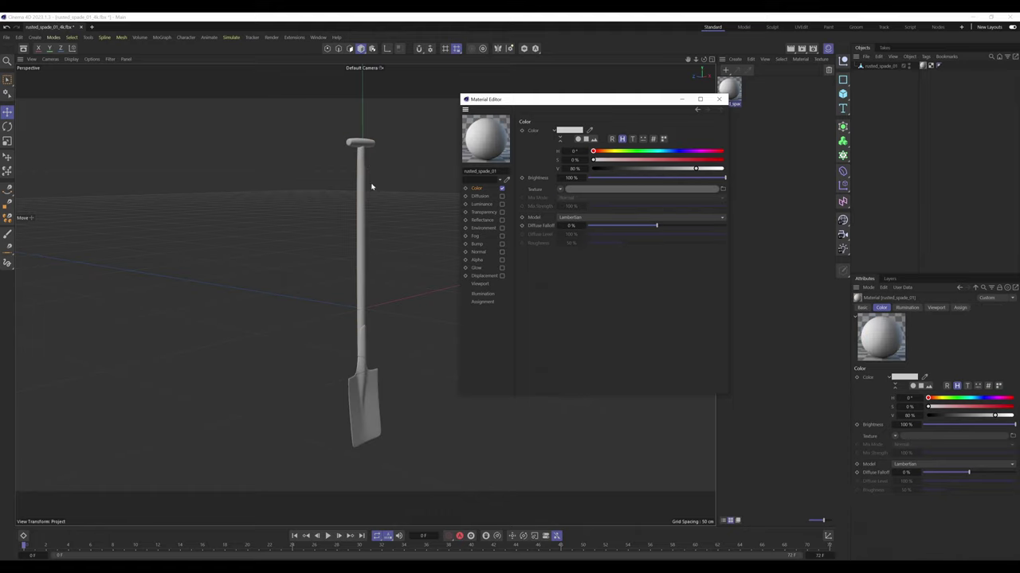
{"action": "left_click_drag", "start_coordinate": [703, 59], "coordinate": [365, 294]}
Step: Load rusted_spade_01_arm_4k from the textures folder as the Color texture without copying it to the project location
{"action": "left_click", "coordinate": [659, 191]}
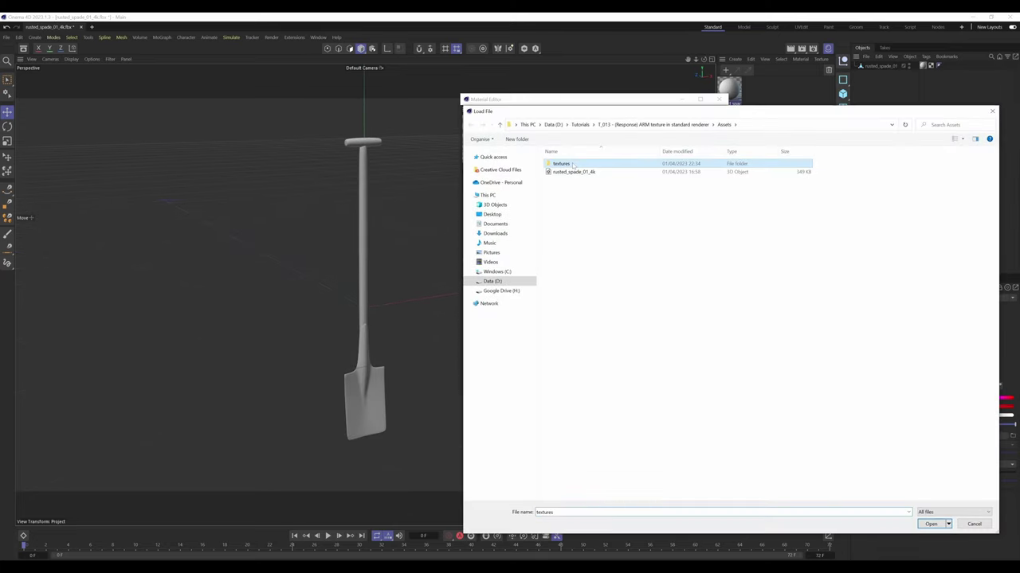
{"action": "double_click", "coordinate": [605, 164]}
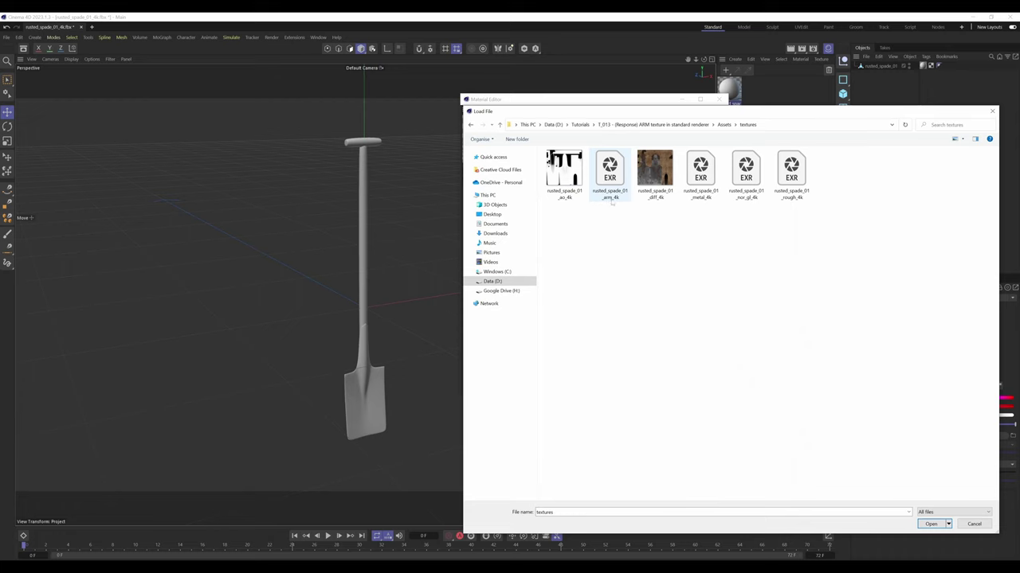
{"action": "left_click", "coordinate": [610, 173]}
{"action": "left_click", "coordinate": [930, 523]}
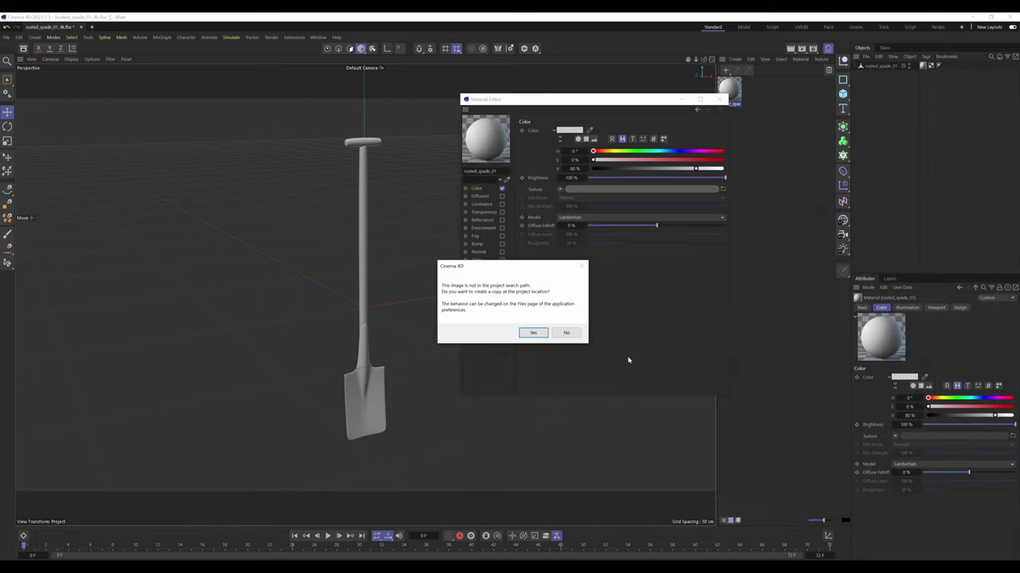
{"action": "left_click", "coordinate": [568, 333]}
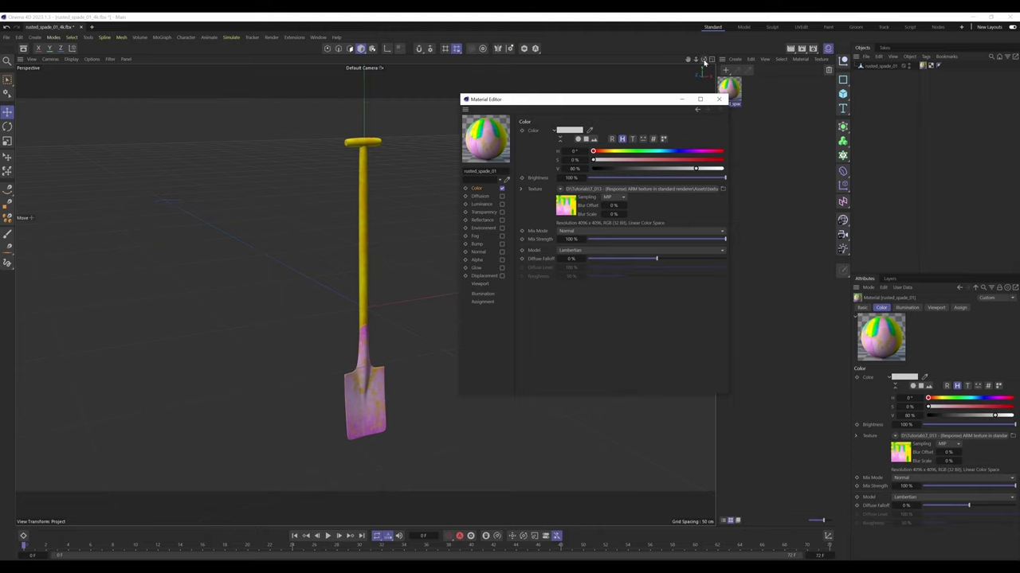
{"action": "mouse_move", "coordinate": [704, 59]}
{"action": "left_mouse_down"}
{"action": "mouse_move", "coordinate": [721, 47]}
{"action": "mouse_move", "coordinate": [829, 29]}
{"action": "mouse_move", "coordinate": [717, 37]}
{"action": "mouse_move", "coordinate": [704, 60]}
{"action": "left_mouse_up"}
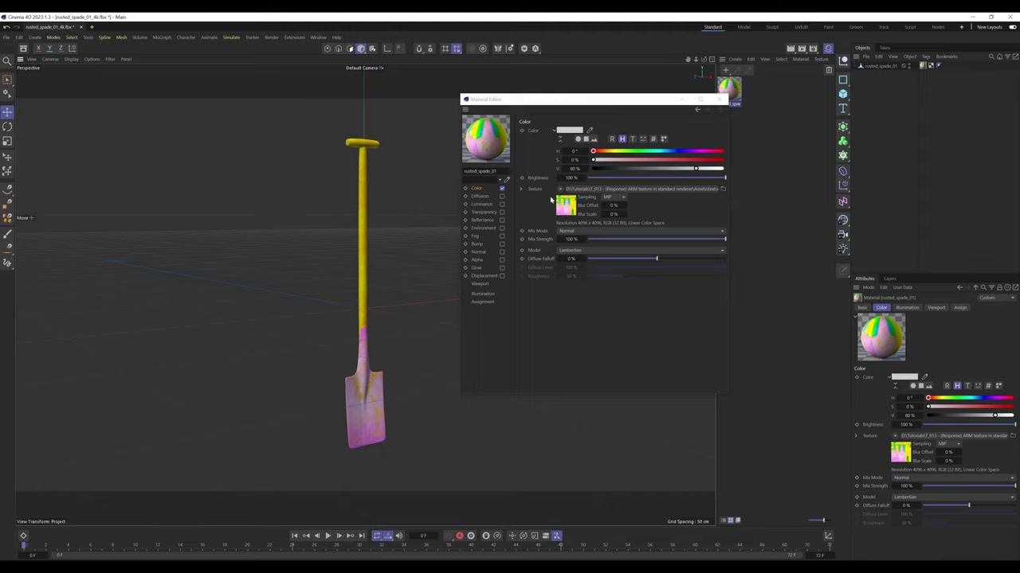
Step: Set the color profile of the ARM texture in the Color channel to Linear
{"action": "left_click", "coordinate": [521, 189]}
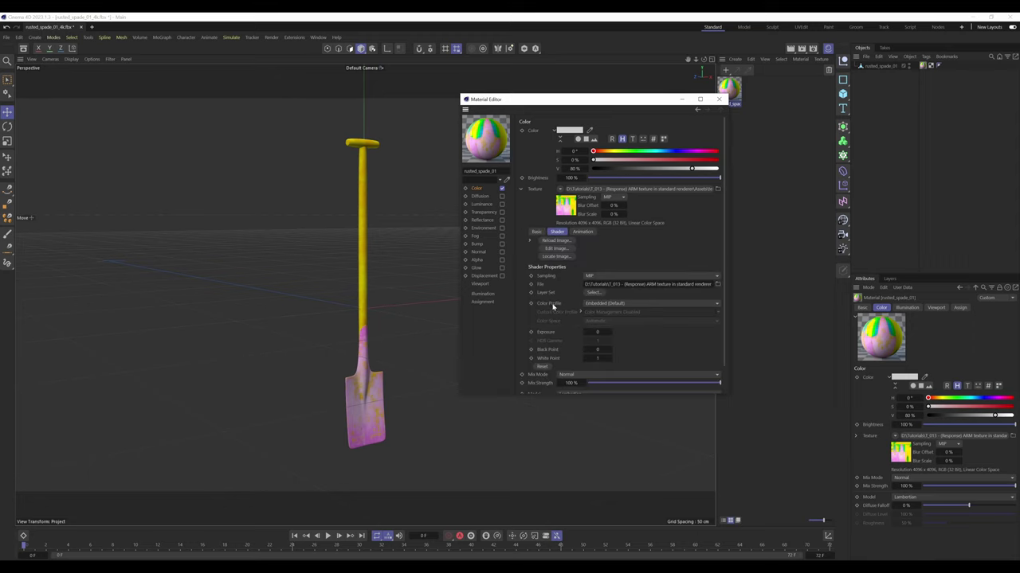
{"action": "left_click", "coordinate": [626, 305]}
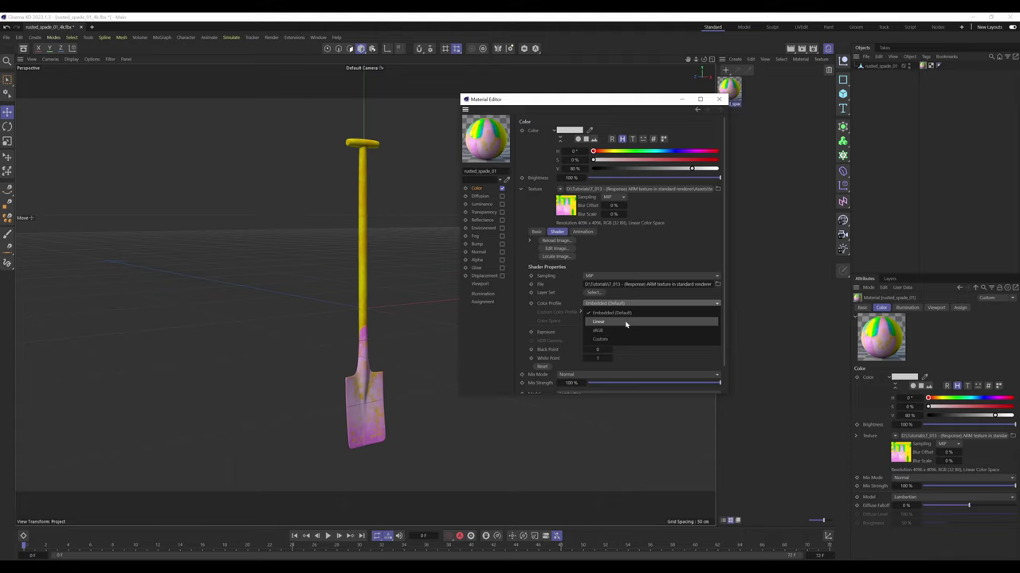
{"action": "left_click", "coordinate": [625, 324]}
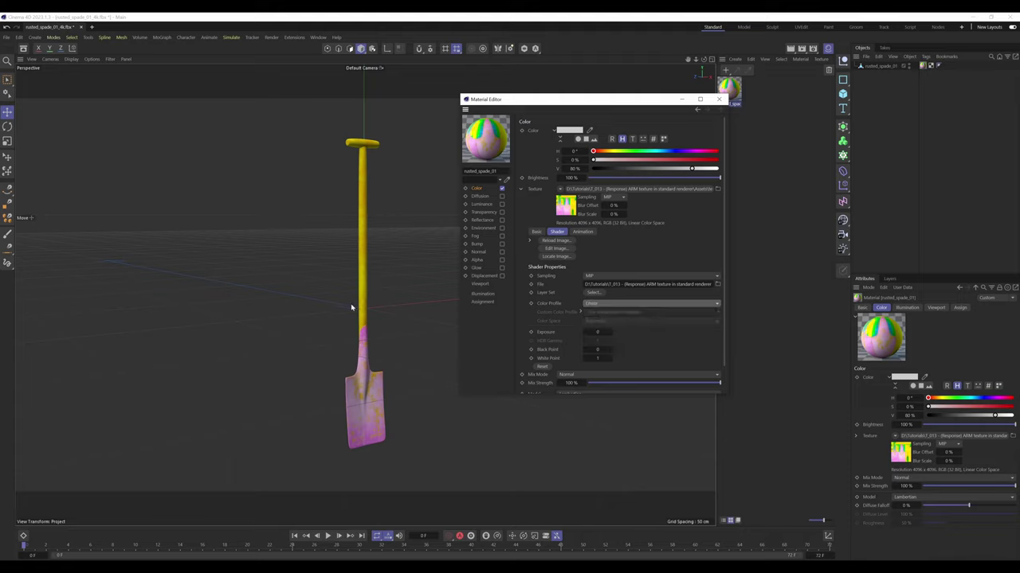
{"action": "left_click_drag", "start_coordinate": [703, 59], "coordinate": [728, 59]}
{"action": "left_click_drag", "start_coordinate": [677, 79], "coordinate": [677, 95]}
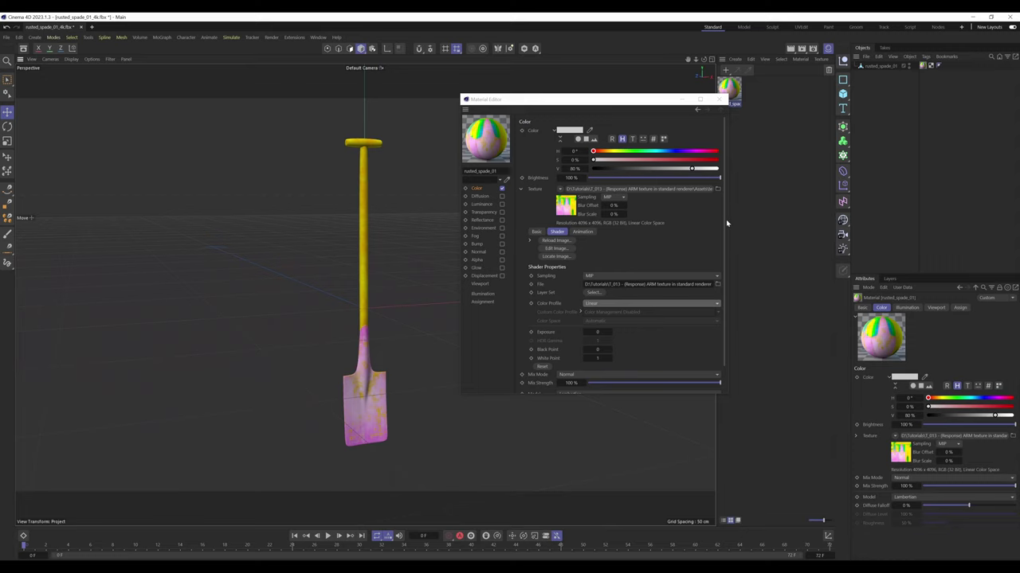
{"action": "left_click", "coordinate": [530, 240]}
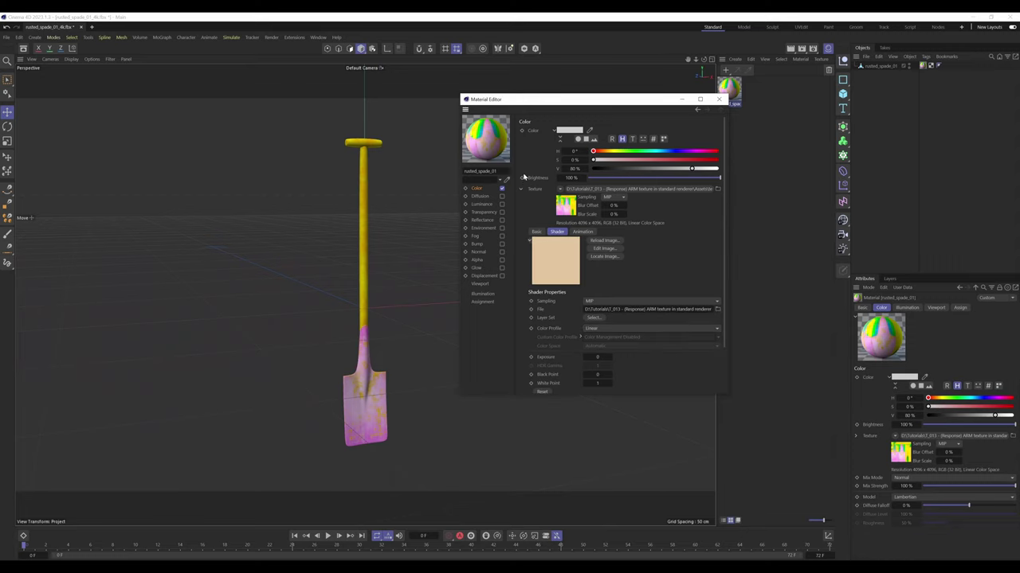
{"action": "left_click", "coordinate": [529, 240]}
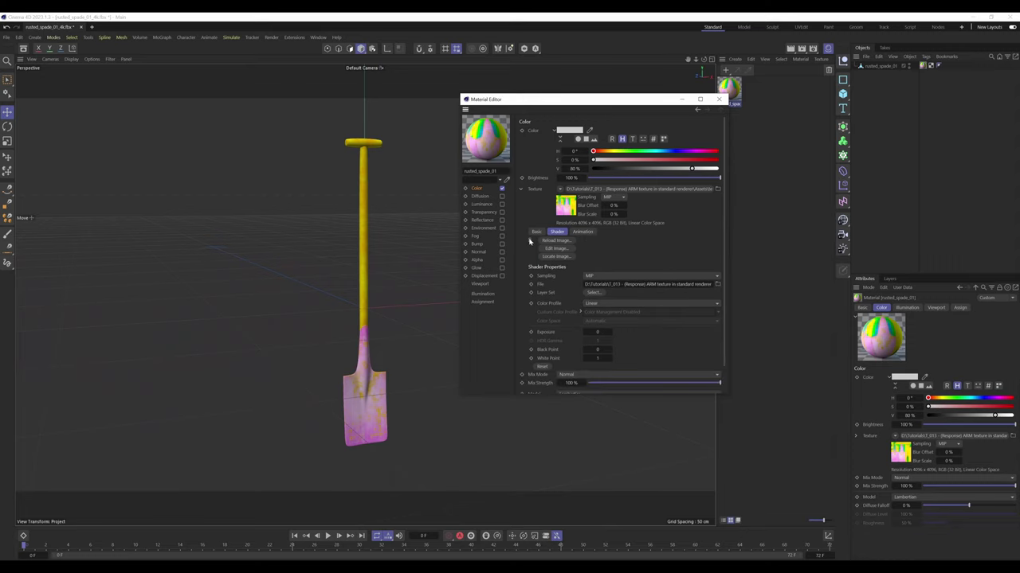
{"action": "left_click", "coordinate": [521, 189]}
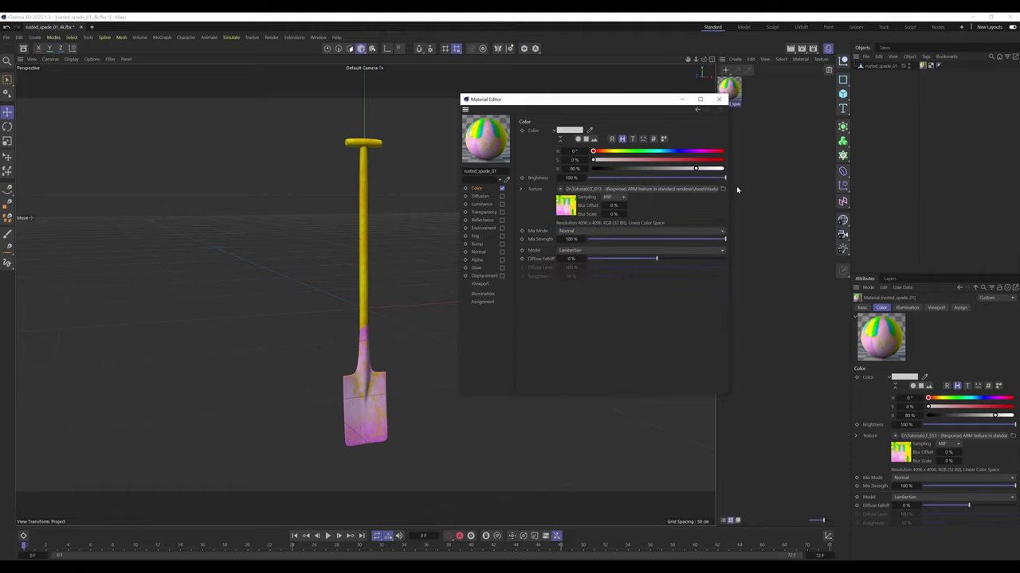
Step: Wrap the ARM texture in the Color channel in a Colorizer shader and open the shader's properties
{"action": "left_click_drag", "start_coordinate": [727, 197], "coordinate": [799, 197]}
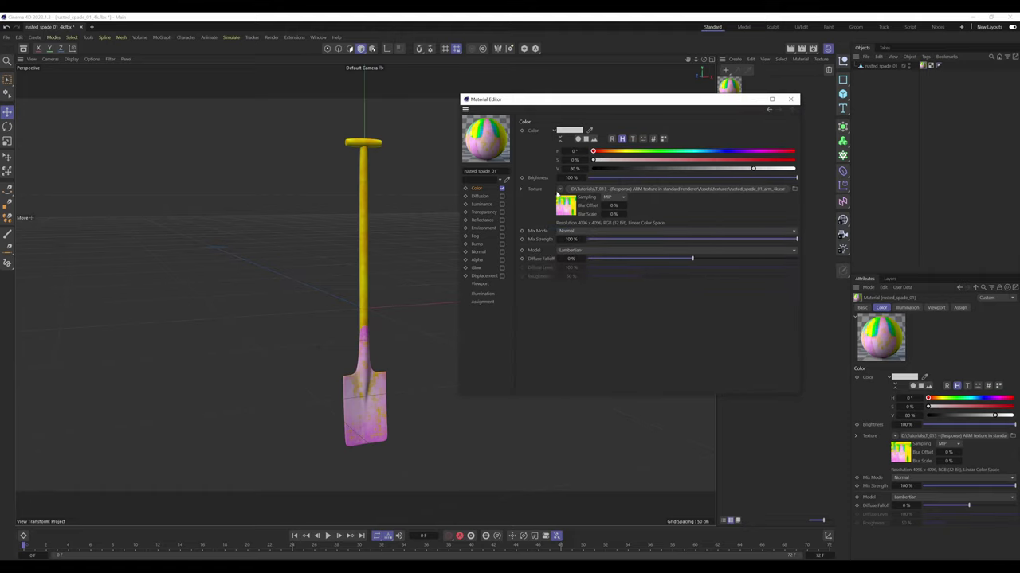
{"action": "left_click", "coordinate": [560, 191]}
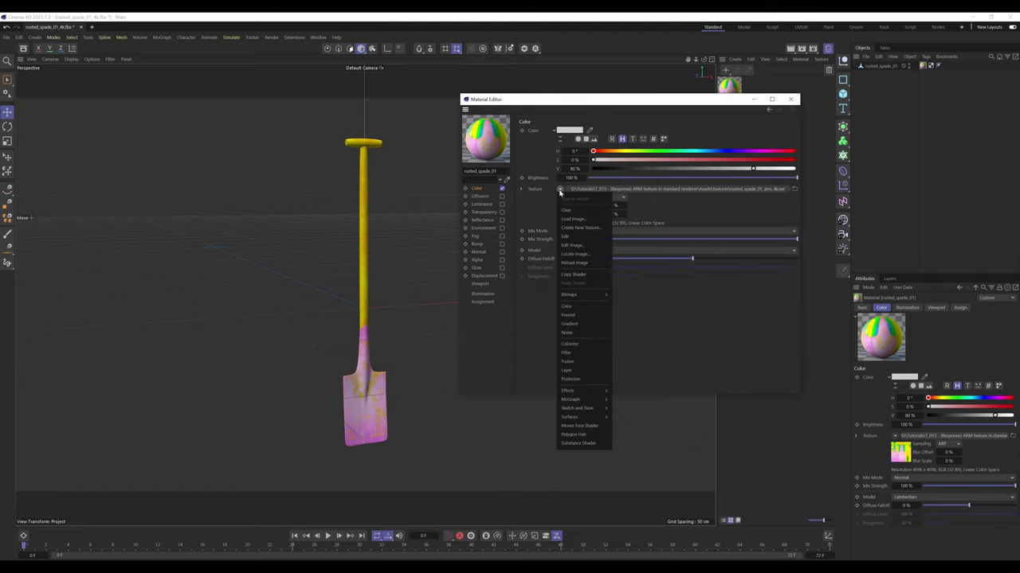
{"action": "left_click", "coordinate": [568, 348]}
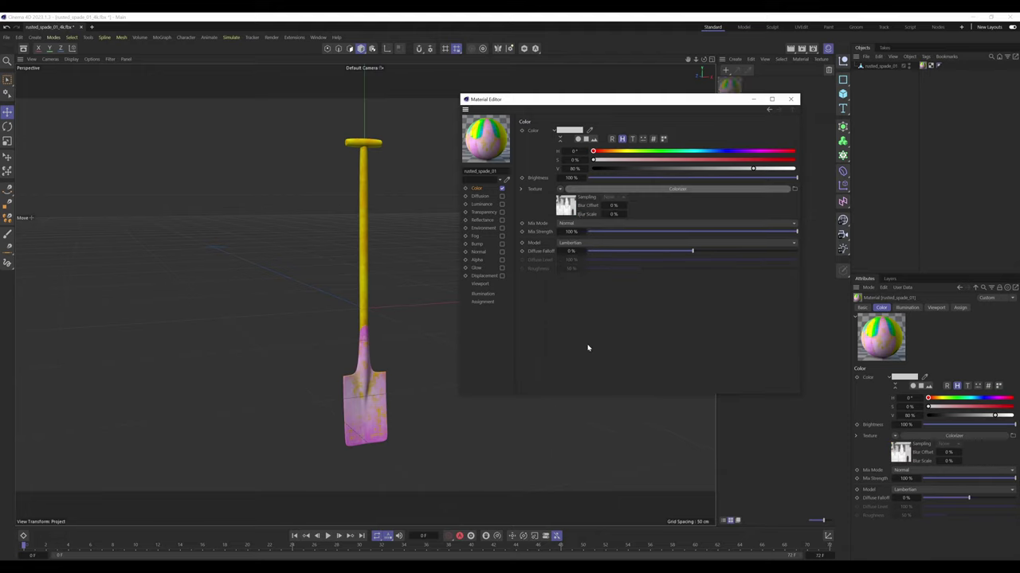
{"action": "left_click", "coordinate": [573, 211]}
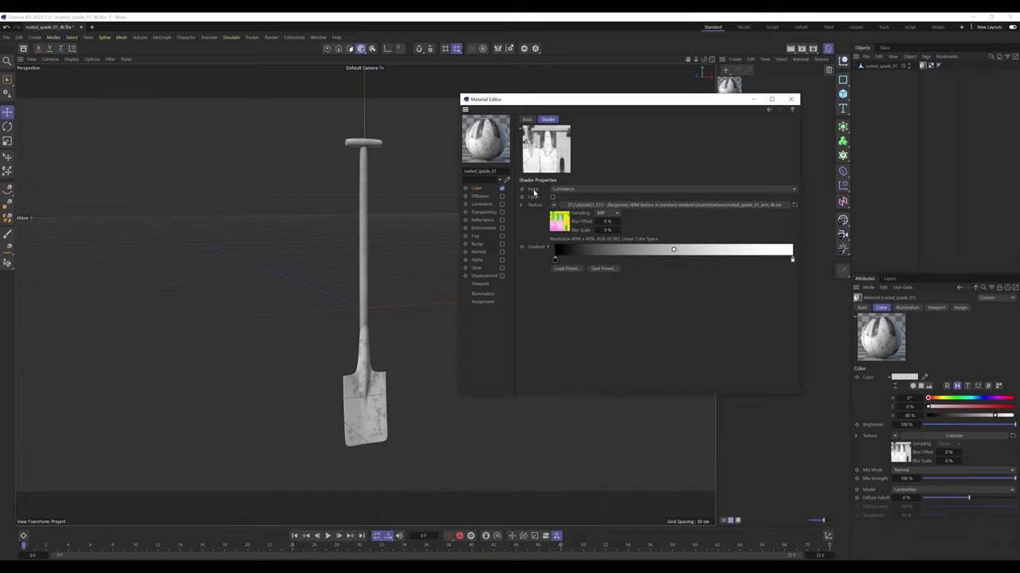
Step: Set the Colorizer's input to Red and view the ambient occlusion map on the spade from several angles
{"action": "left_click", "coordinate": [579, 191]}
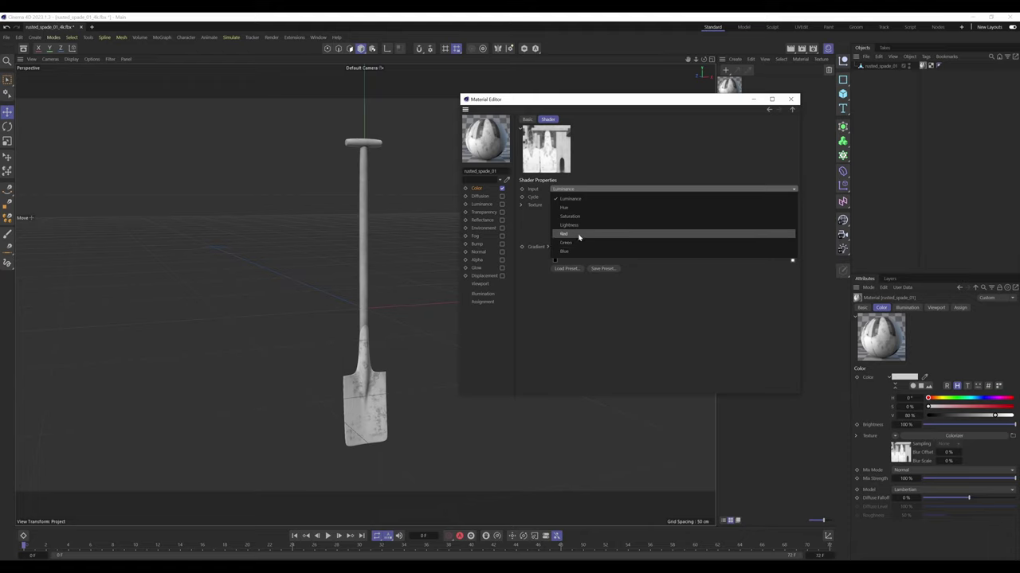
{"action": "left_click", "coordinate": [579, 235]}
{"action": "mouse_move", "coordinate": [703, 60]}
{"action": "left_mouse_down"}
{"action": "mouse_move", "coordinate": [558, 86]}
{"action": "mouse_move", "coordinate": [698, 76]}
{"action": "left_mouse_up"}
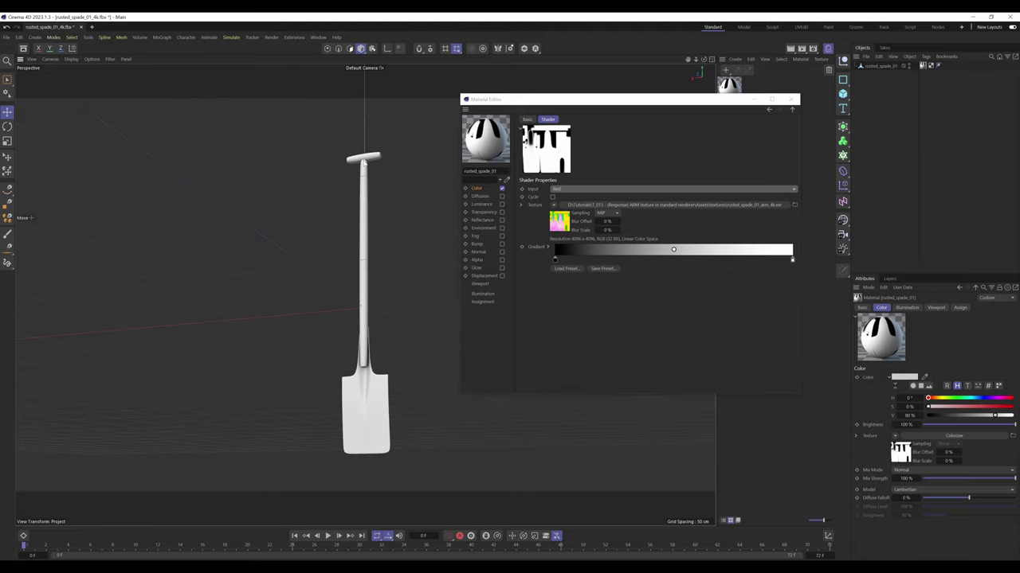
{"action": "scroll", "coordinate": [367, 164], "scroll_direction": "up", "scroll_amount": 6}
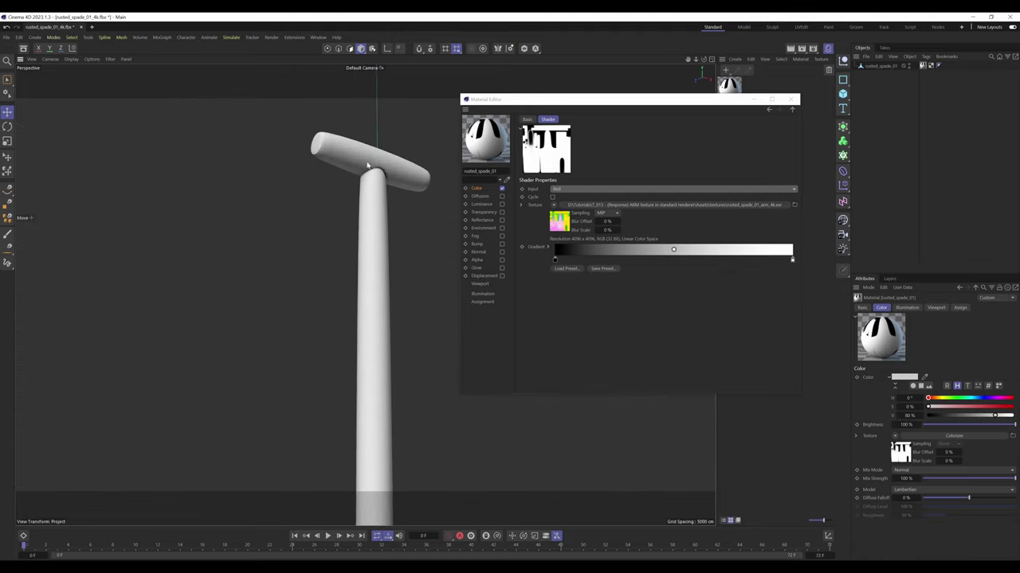
{"action": "scroll", "coordinate": [381, 174], "scroll_direction": "down", "scroll_amount": 8}
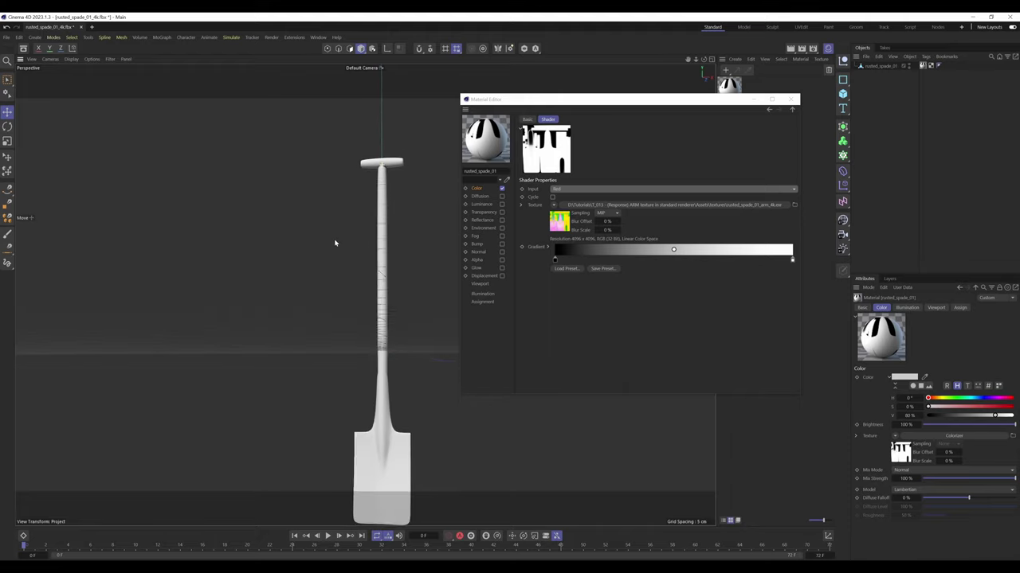
{"action": "left_click_drag", "start_coordinate": [392, 410], "coordinate": [405, 435], "text": "alt"}
Step: Set the Colorizer's input to Green and view the roughness map on the spade
{"action": "left_click", "coordinate": [578, 190]}
{"action": "left_click", "coordinate": [578, 243]}
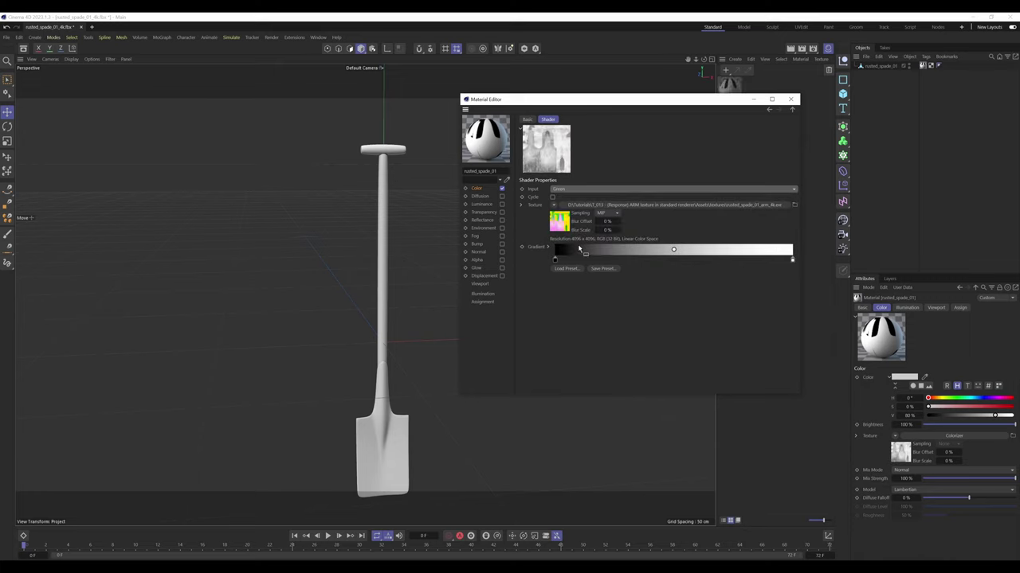
{"action": "left_click_drag", "start_coordinate": [689, 59], "coordinate": [682, 26]}
{"action": "mouse_move", "coordinate": [373, 312]}
{"action": "left_mouse_down", "text": "alt"}
{"action": "mouse_move", "coordinate": [474, 304]}
{"action": "mouse_move", "coordinate": [623, 269]}
{"action": "mouse_move", "coordinate": [667, 329]}
{"action": "mouse_move", "coordinate": [688, 326]}
{"action": "mouse_move", "coordinate": [392, 298]}
{"action": "left_mouse_up", "text": "alt"}
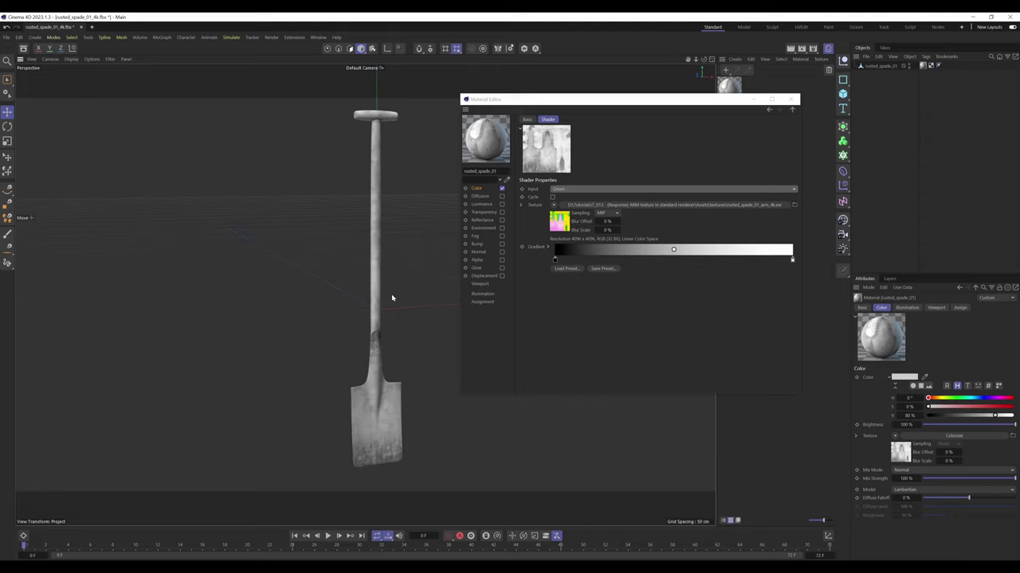
Step: Set the Colorizer's input to Blue and view the metalness map on the spade
{"action": "left_click", "coordinate": [578, 191]}
{"action": "left_click", "coordinate": [574, 255]}
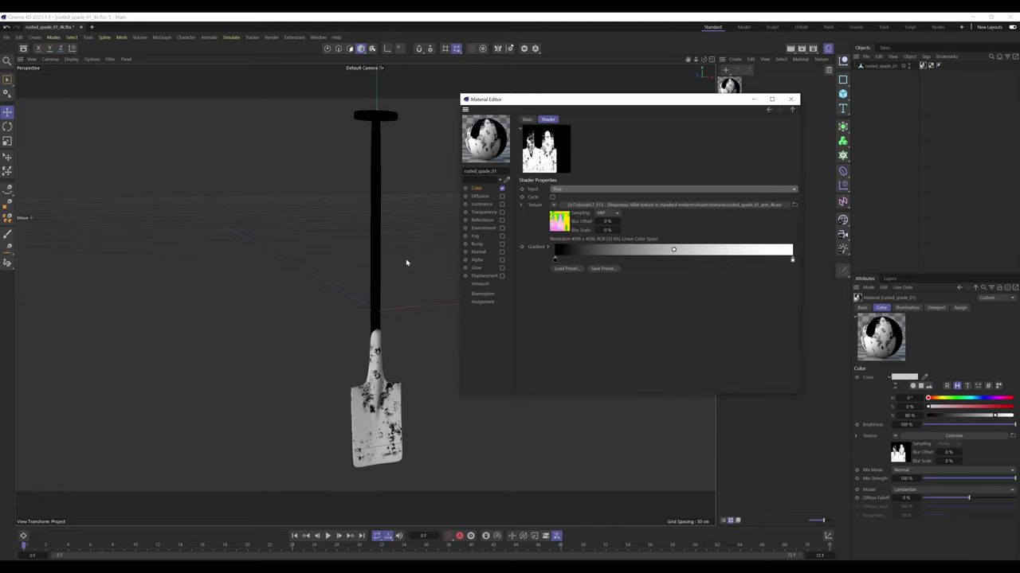
{"action": "left_click_drag", "start_coordinate": [702, 60], "coordinate": [717, 61]}
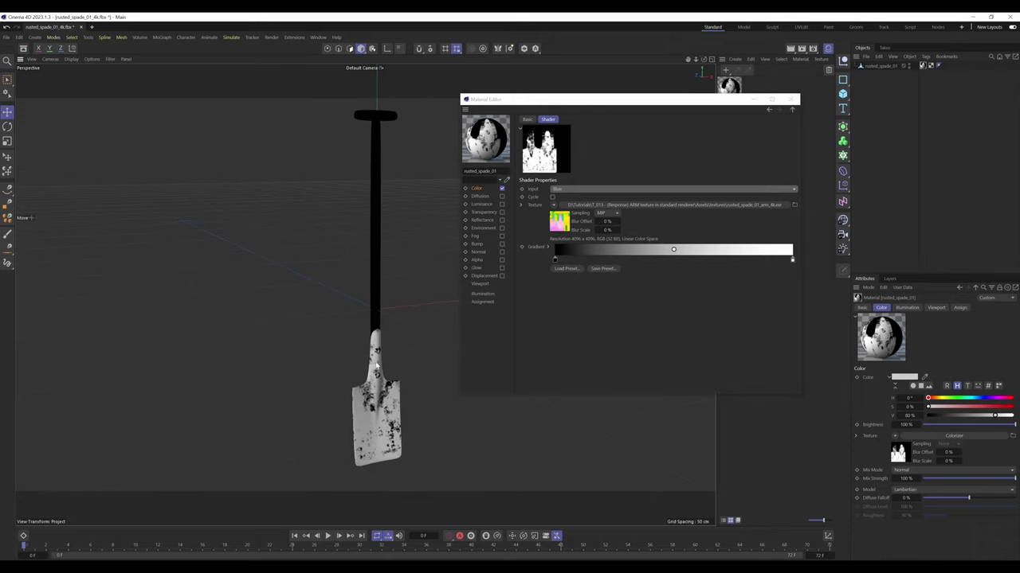
{"action": "left_click_drag", "start_coordinate": [371, 321], "coordinate": [362, 388], "text": "alt"}
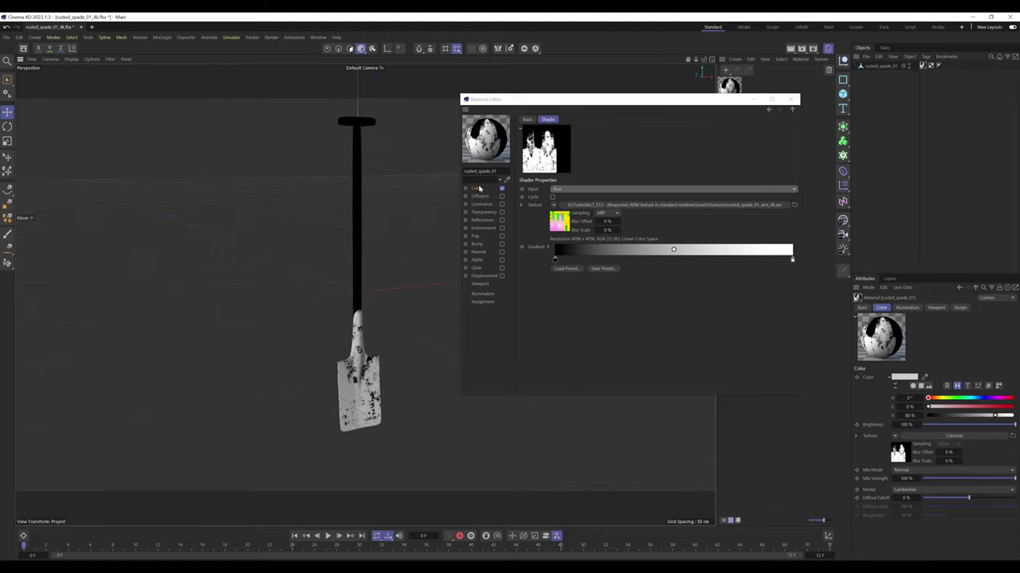
Step: Copy the Color channel's Texture parameter with its Colorizer shader and check the shader's input
{"action": "left_click", "coordinate": [478, 188]}
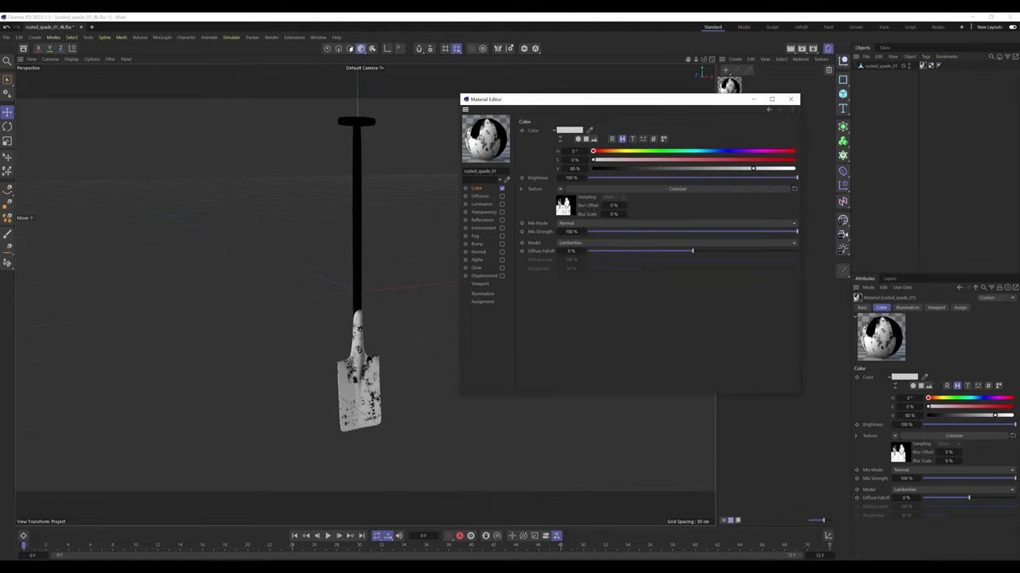
{"action": "right_click", "coordinate": [537, 192]}
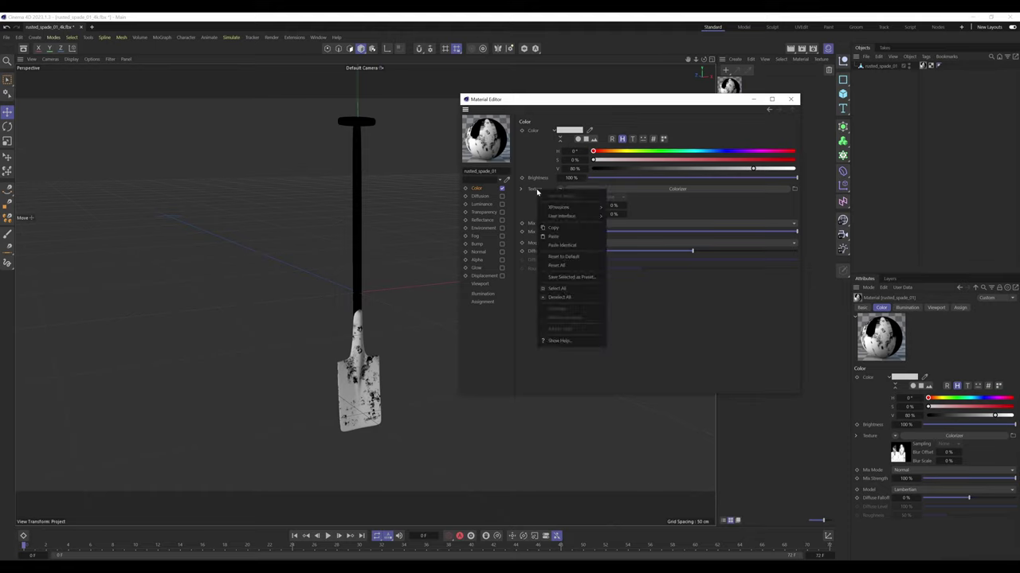
{"action": "left_click", "coordinate": [562, 229]}
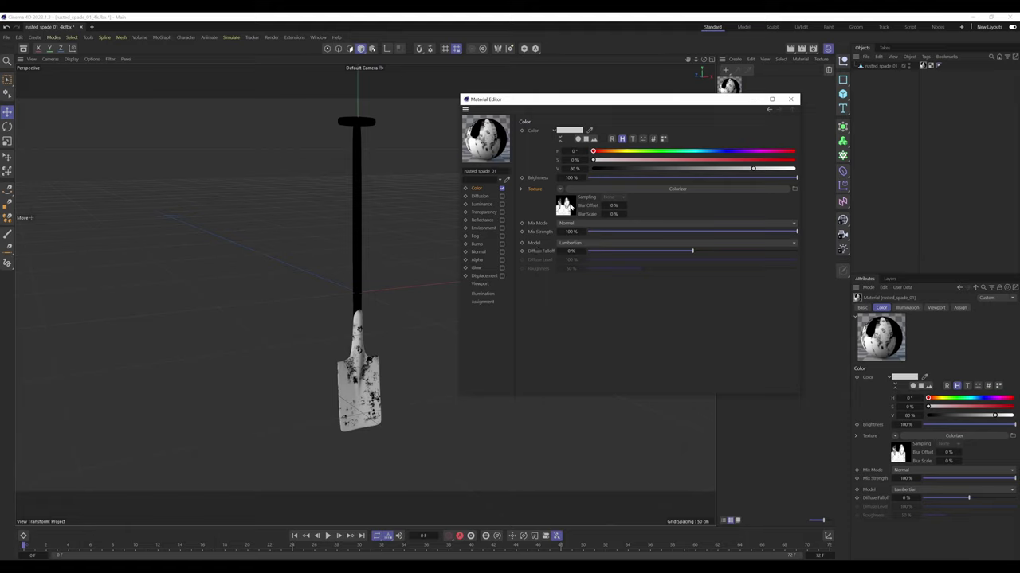
{"action": "left_click", "coordinate": [567, 204]}
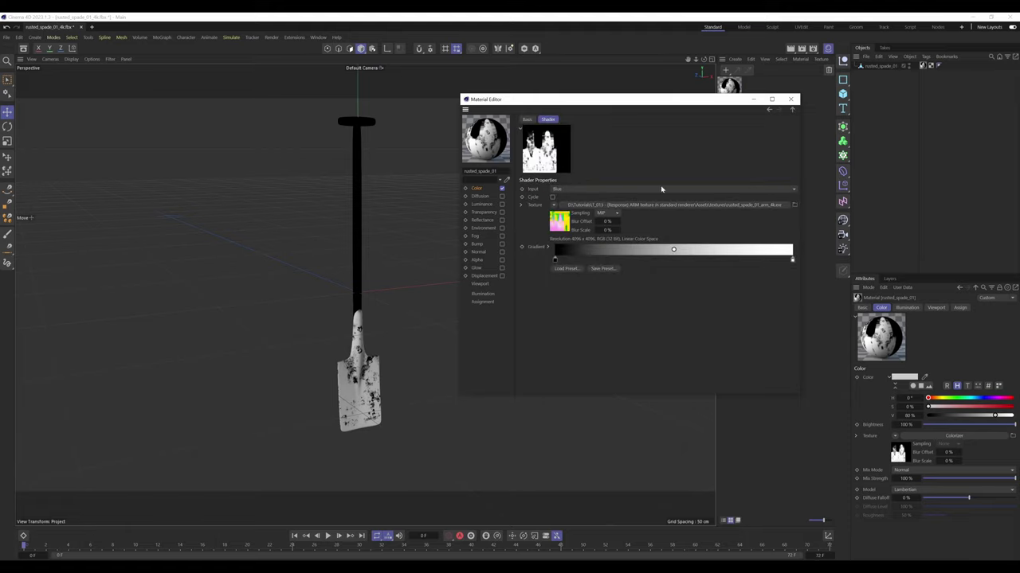
{"action": "left_click", "coordinate": [478, 189]}
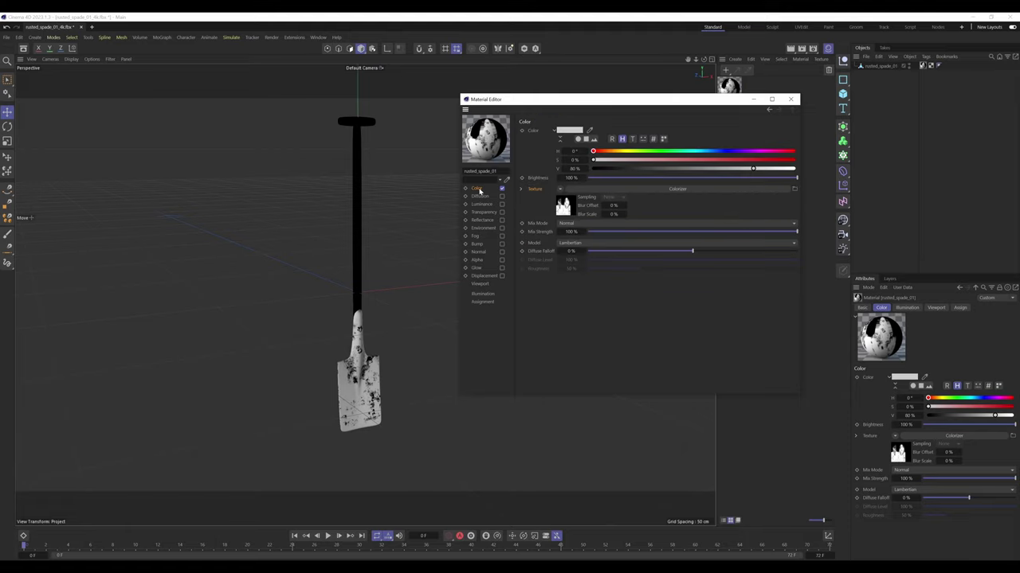
Step: Replace the Color channel's Colorizer with the rusted_spade_01_diff_4k texture, without copying the image to the project location
{"action": "left_click", "coordinate": [559, 189]}
{"action": "left_click", "coordinate": [568, 209]}
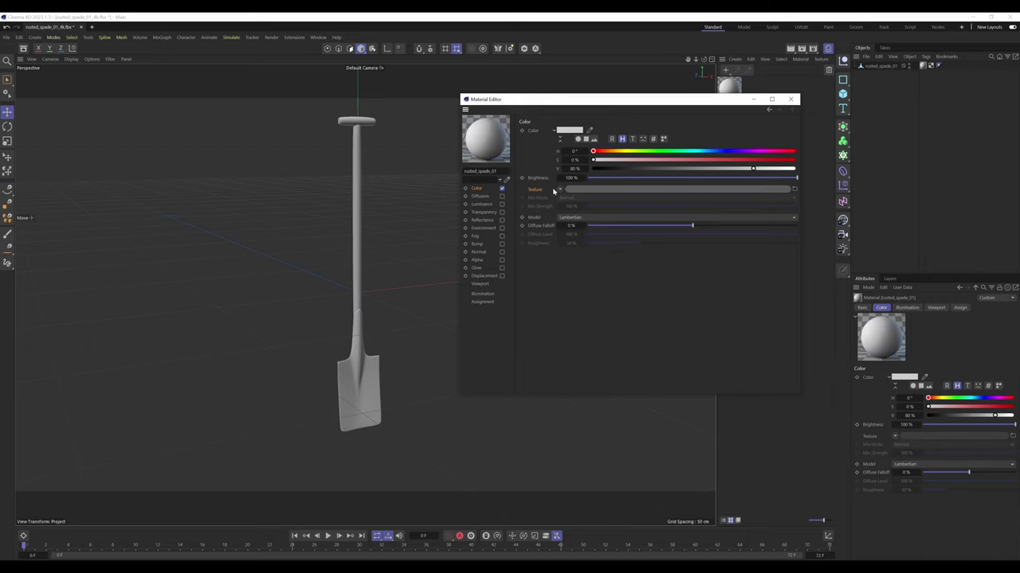
{"action": "left_click", "coordinate": [595, 194]}
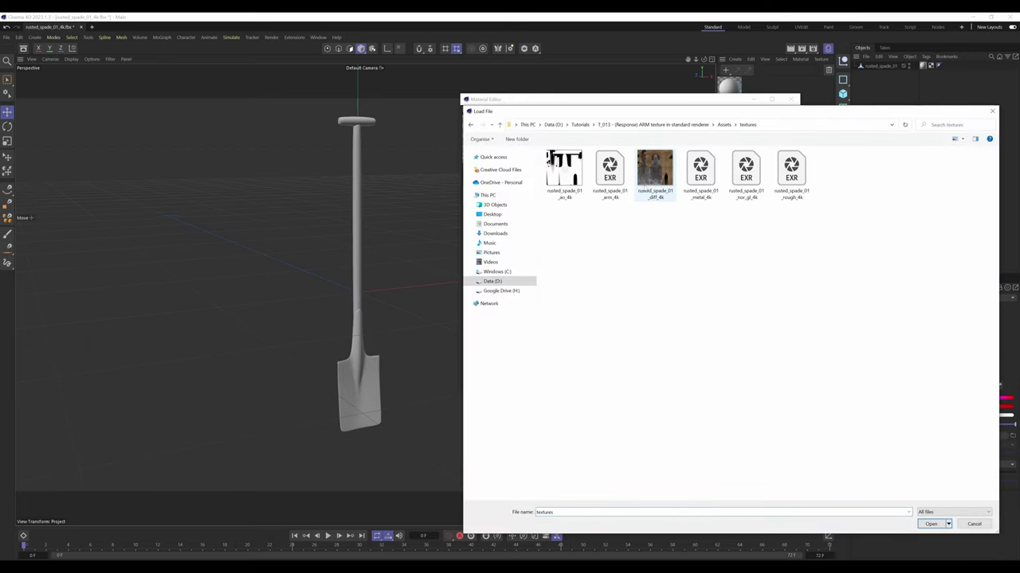
{"action": "left_click", "coordinate": [929, 525]}
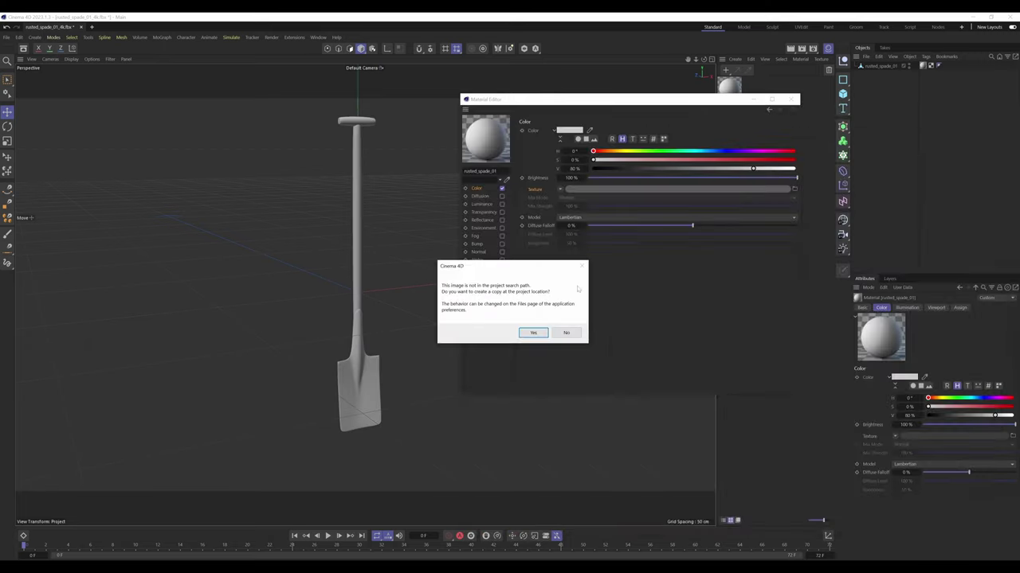
{"action": "left_click", "coordinate": [565, 335]}
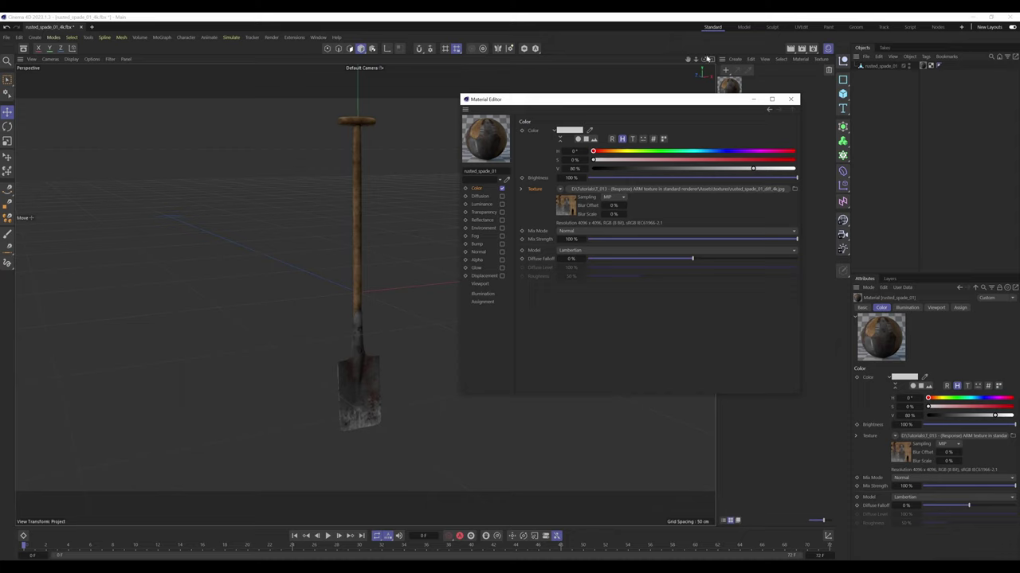
Step: Wrap the diffuse texture in a Layer shader, add a Colorizer layer above the bitmap and open that Colorizer
{"action": "left_click_drag", "start_coordinate": [703, 59], "coordinate": [711, 60]}
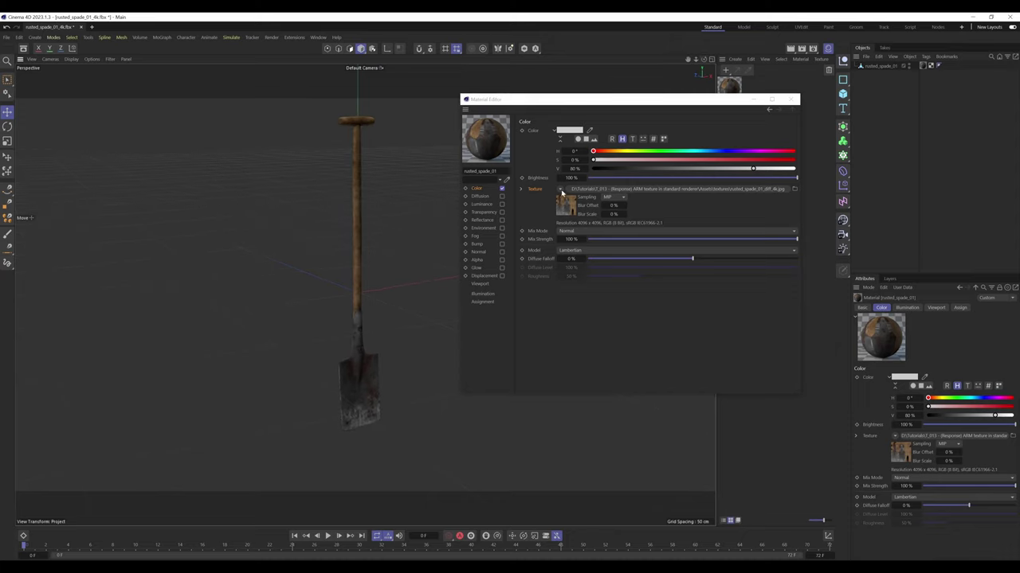
{"action": "left_click", "coordinate": [560, 190]}
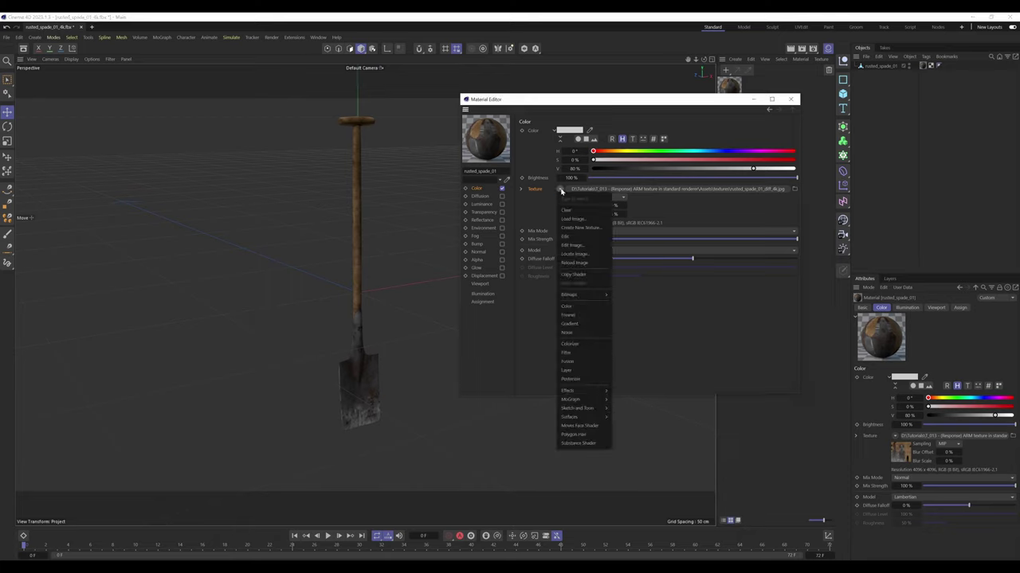
{"action": "left_click", "coordinate": [570, 370]}
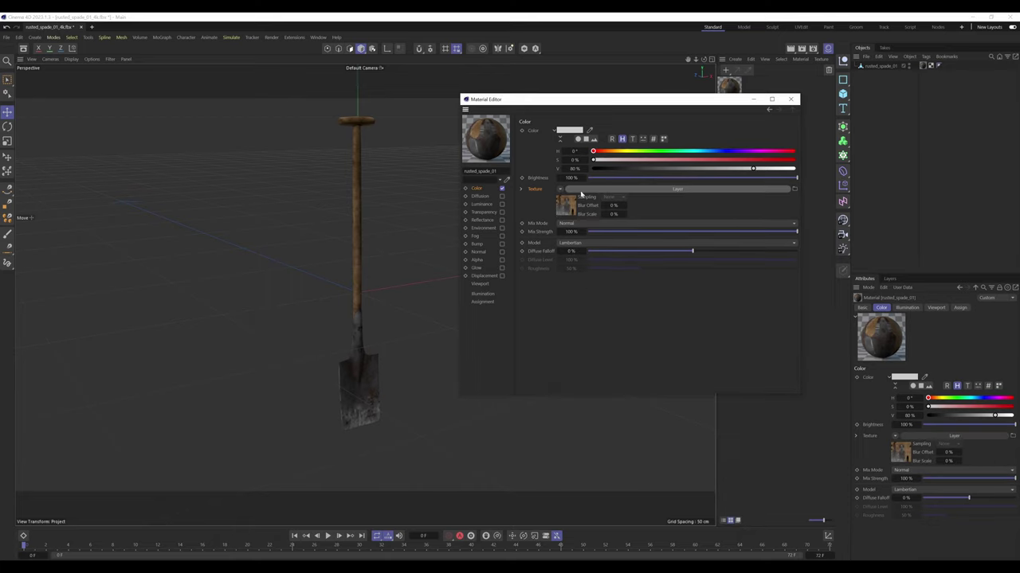
{"action": "left_click", "coordinate": [564, 200]}
{"action": "left_click", "coordinate": [566, 197]}
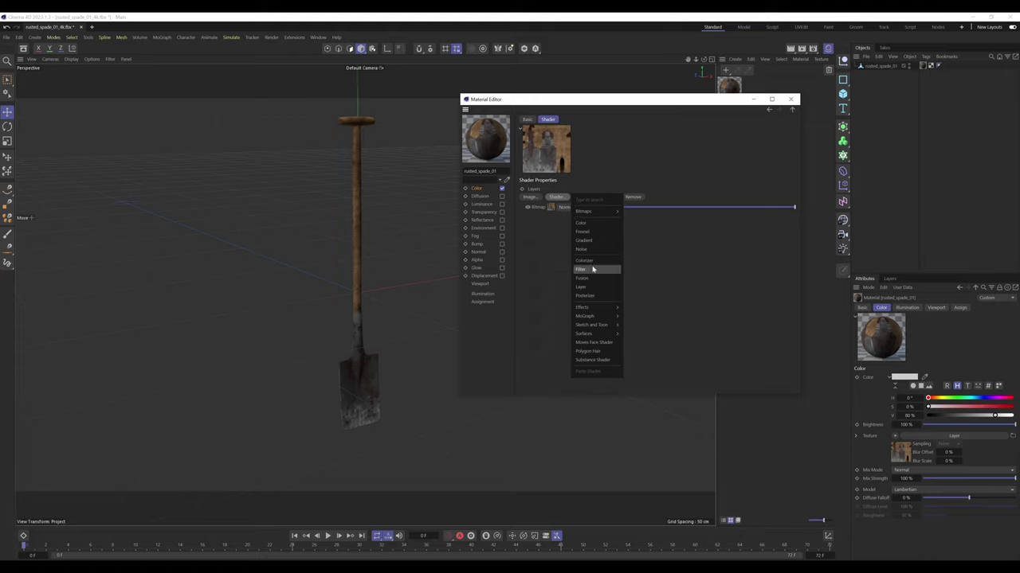
{"action": "left_click", "coordinate": [587, 258]}
{"action": "left_click", "coordinate": [554, 208]}
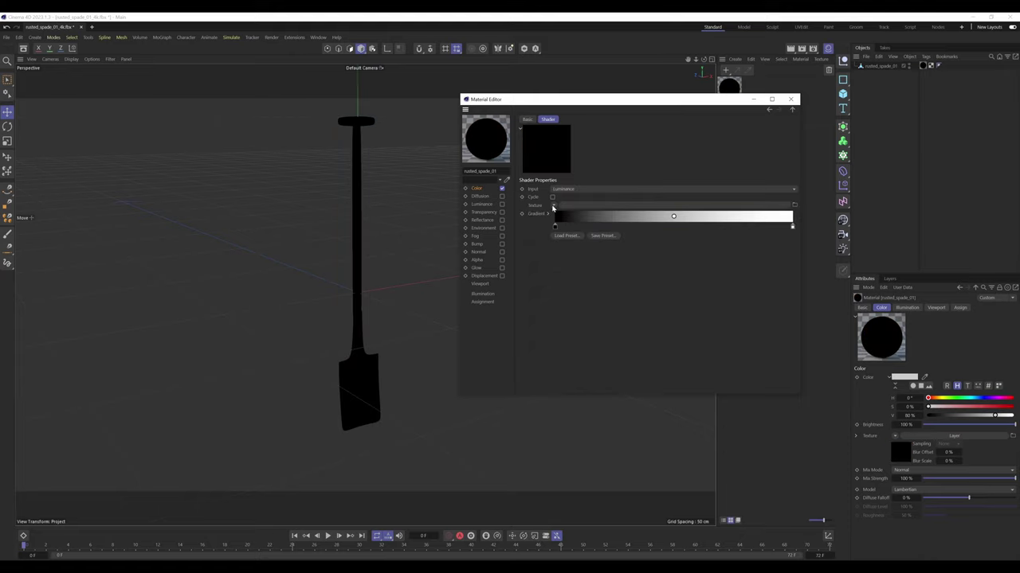
Step: Load rusted_spade_01_arm_4k into the Colorizer layer without copying it to the project and set the input to Red
{"action": "left_click", "coordinate": [595, 206]}
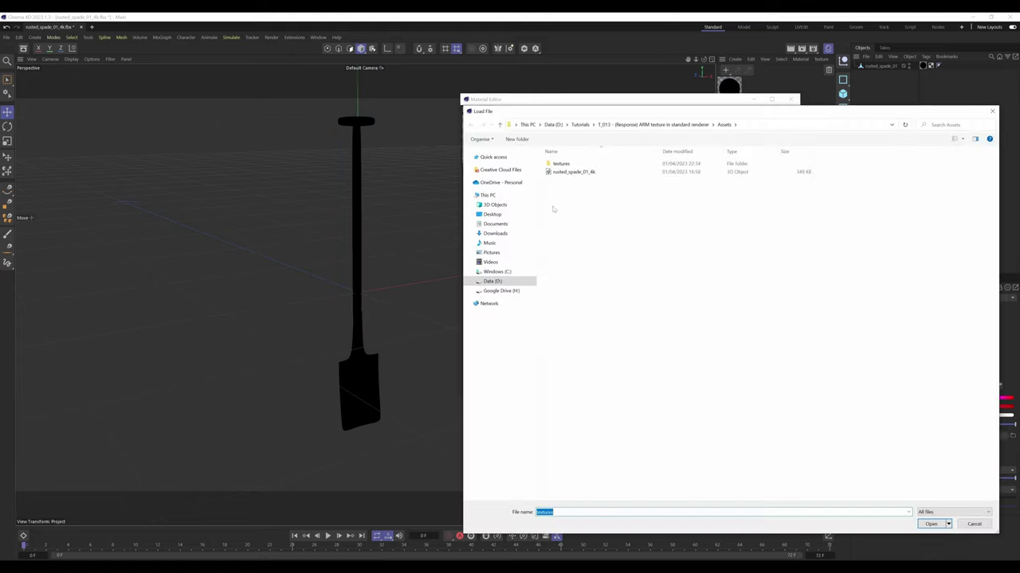
{"action": "left_click", "coordinate": [610, 172]}
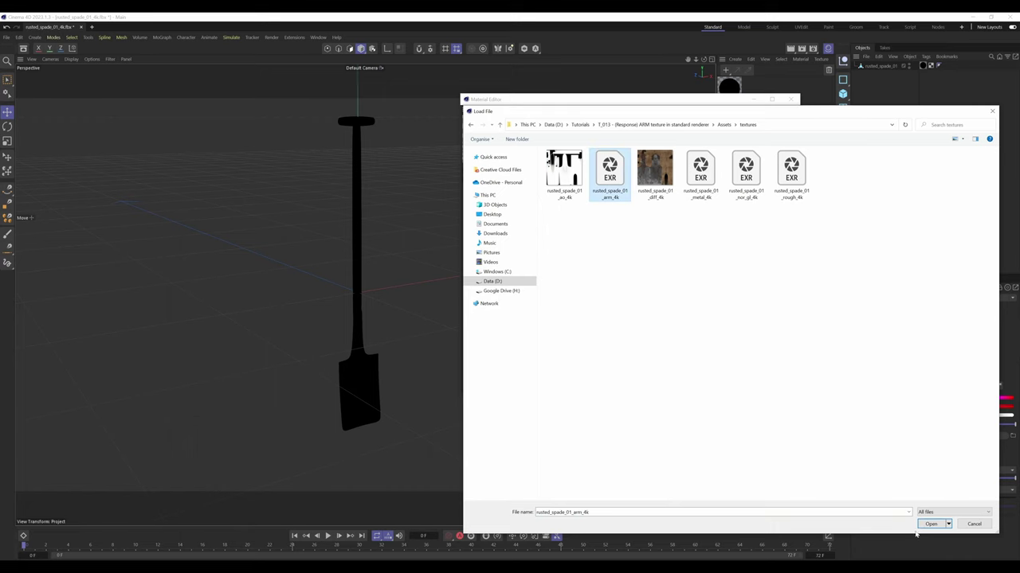
{"action": "left_click", "coordinate": [930, 525]}
{"action": "left_click", "coordinate": [566, 332]}
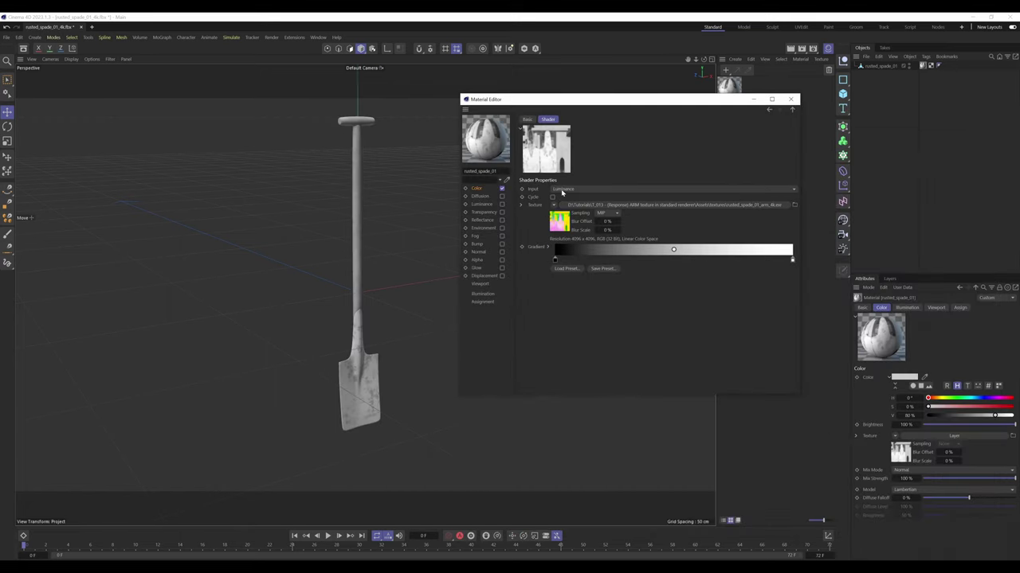
{"action": "left_click", "coordinate": [570, 189]}
{"action": "left_click", "coordinate": [571, 235]}
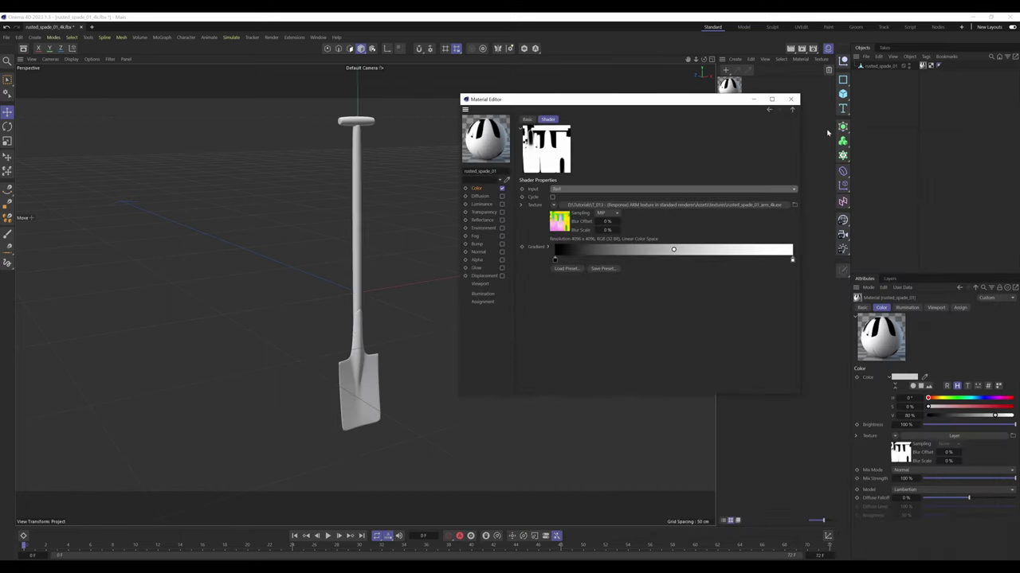
{"action": "left_click", "coordinate": [794, 110]}
Step: Blend the Colorizer layer over the diffuse bitmap with Multiply at 41% strength
{"action": "left_click", "coordinate": [589, 208]}
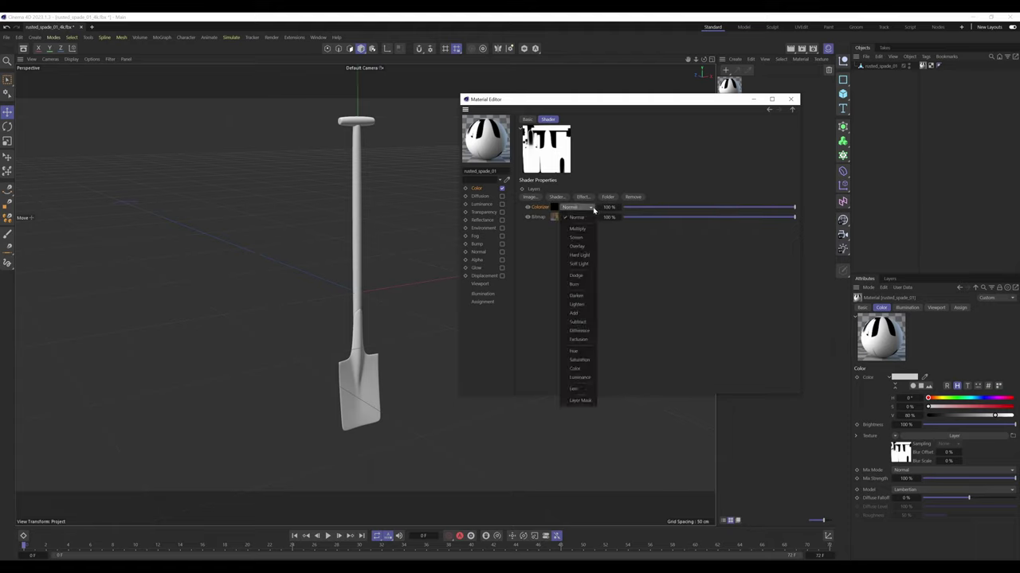
{"action": "left_click", "coordinate": [578, 230]}
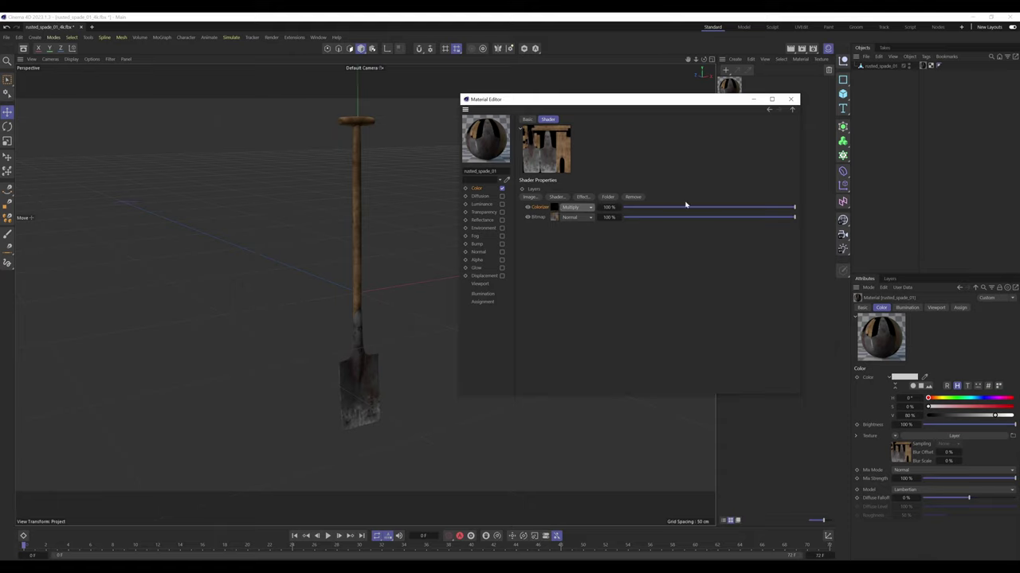
{"action": "left_click_drag", "start_coordinate": [703, 59], "coordinate": [776, 33]}
{"action": "left_click", "coordinate": [531, 208]}
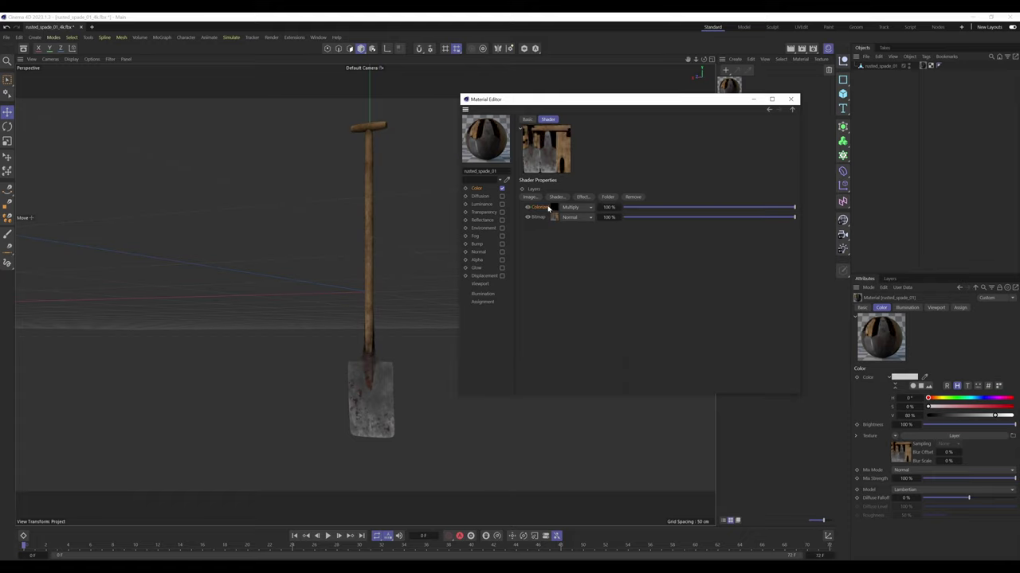
{"action": "left_click", "coordinate": [695, 208]}
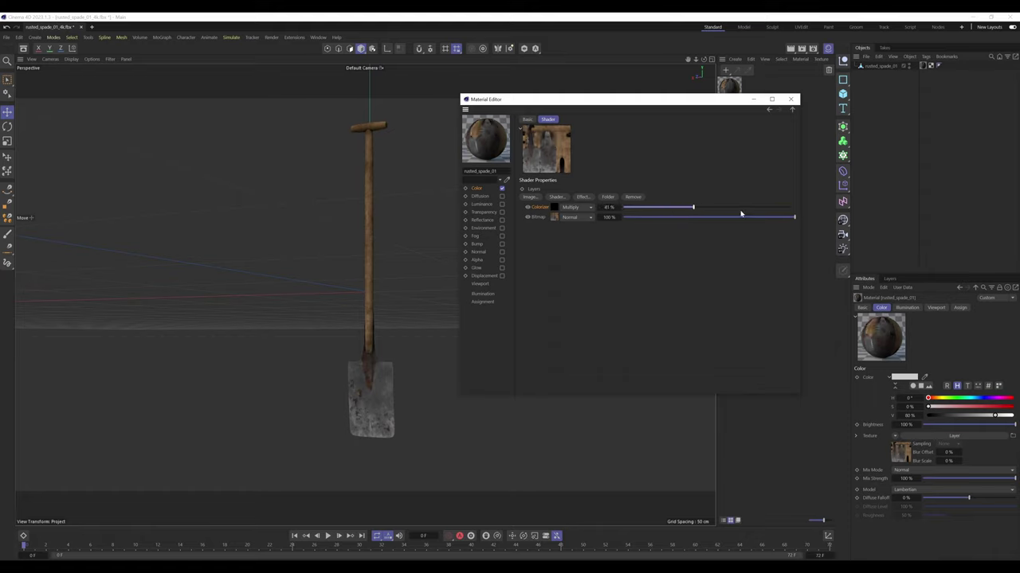
Step: Raise the Colorizer layer's Multiply strength to 100% and clear the Layer shader from the Color channel's texture
{"action": "left_click_drag", "start_coordinate": [741, 210], "coordinate": [798, 209]}
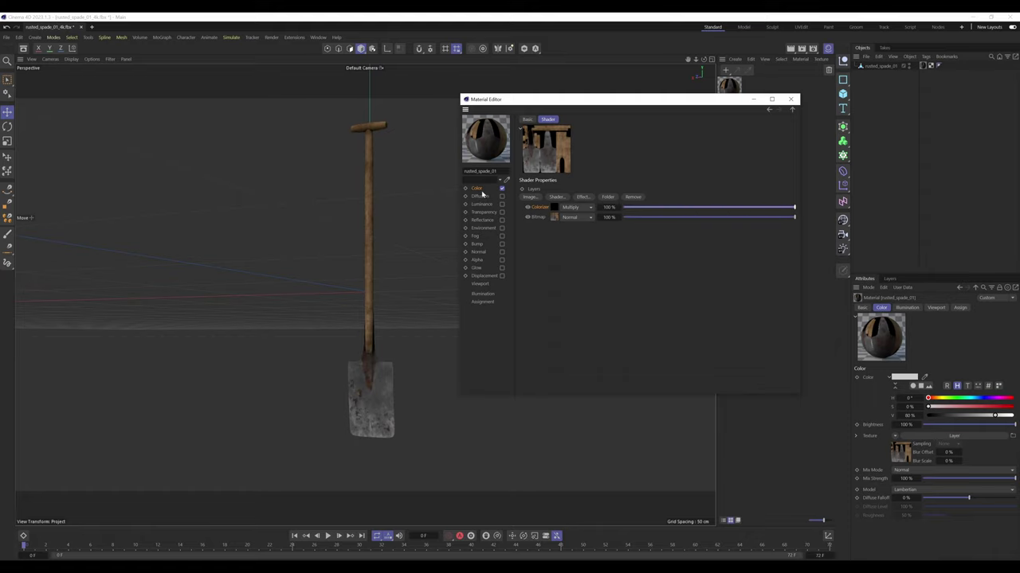
{"action": "left_click", "coordinate": [792, 109]}
{"action": "left_click", "coordinate": [561, 190]}
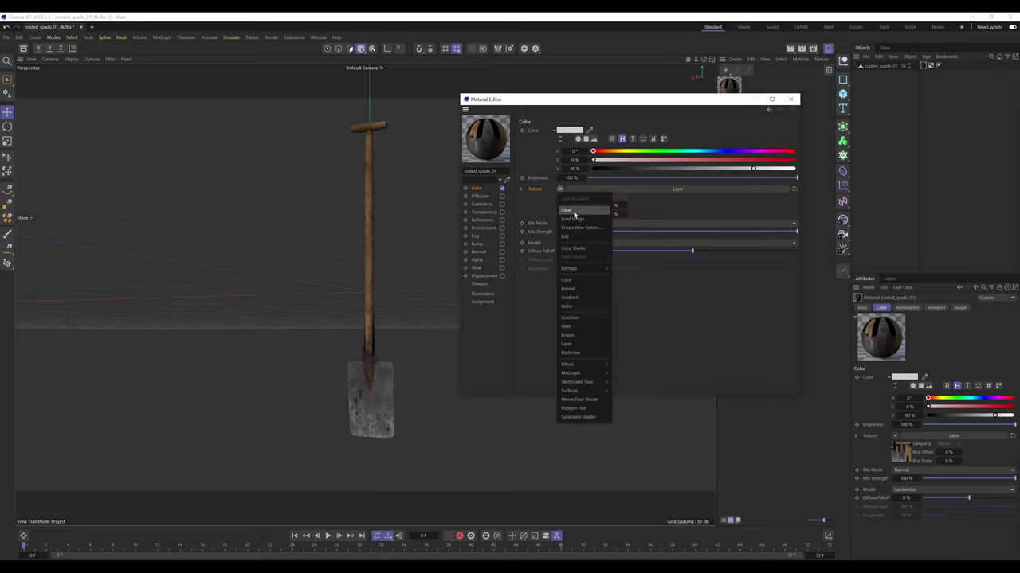
{"action": "left_click", "coordinate": [567, 210]}
Step: Load rusted_spade_01_diff_4k.jpg from the textures folder into the Color channel without copying it to the project location
{"action": "left_click", "coordinate": [587, 191]}
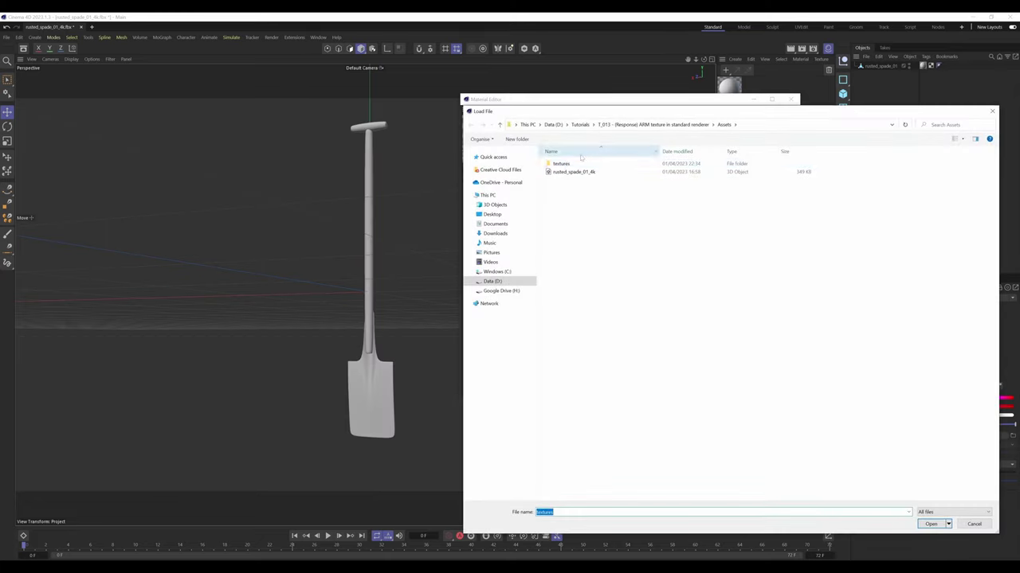
{"action": "double_click", "coordinate": [558, 159]}
{"action": "left_click", "coordinate": [663, 171]}
{"action": "left_click", "coordinate": [930, 524]}
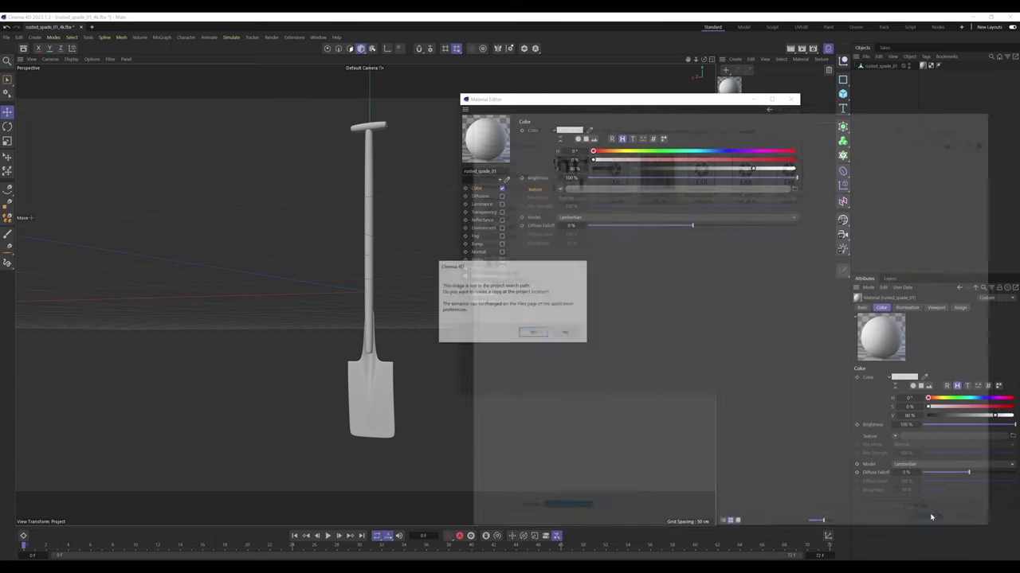
{"action": "left_click", "coordinate": [566, 332]}
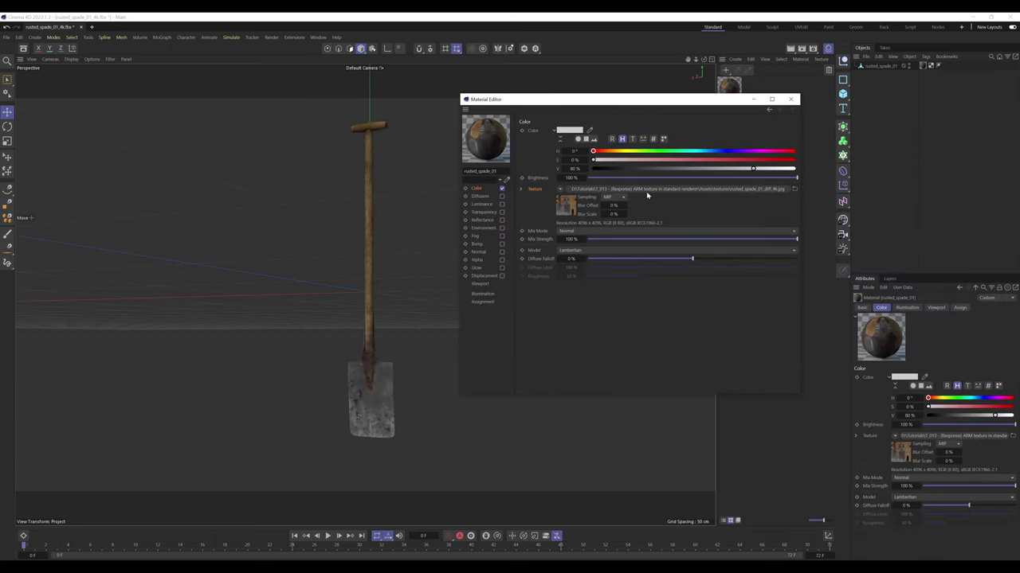
Step: Enable the material's Diffusion channel and paste the copied Colorizer shader into its texture
{"action": "left_click", "coordinate": [476, 197]}
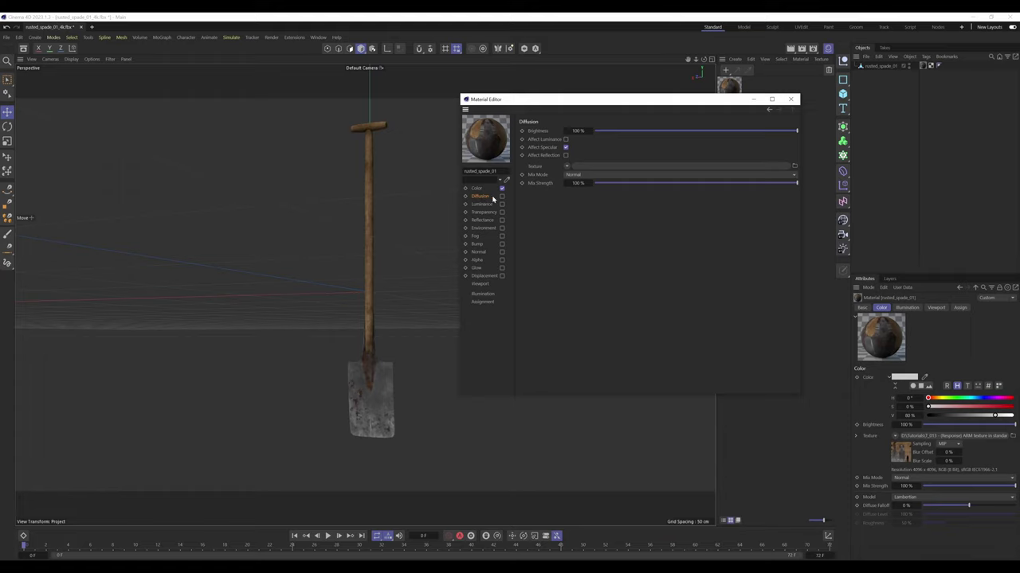
{"action": "left_click", "coordinate": [501, 196]}
{"action": "left_click", "coordinate": [567, 166]}
{"action": "left_click", "coordinate": [569, 214]}
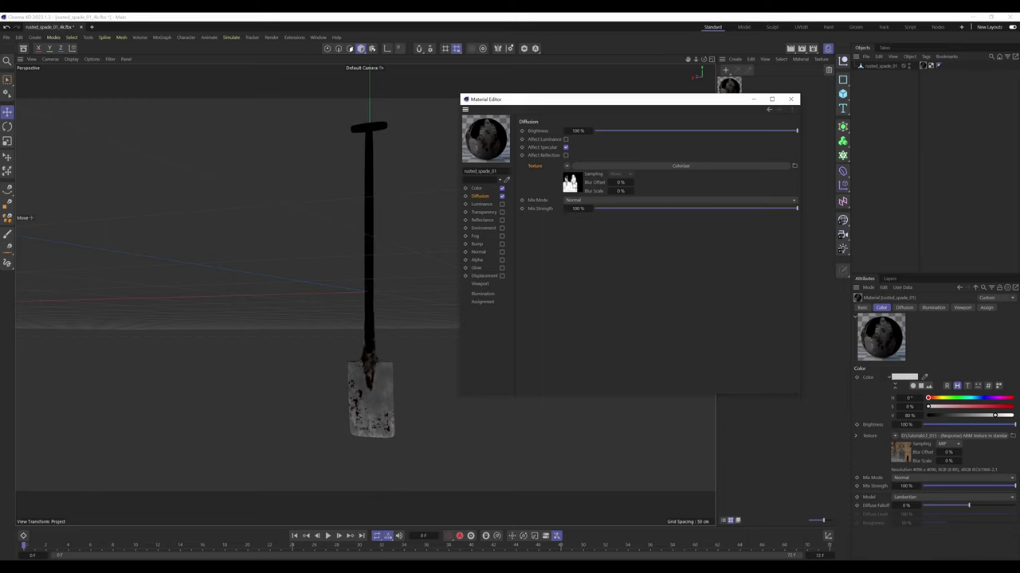
Step: Set the Diffusion channel's Colorizer input to Red and return to the channel settings
{"action": "left_click", "coordinate": [570, 181]}
{"action": "left_click", "coordinate": [586, 190]}
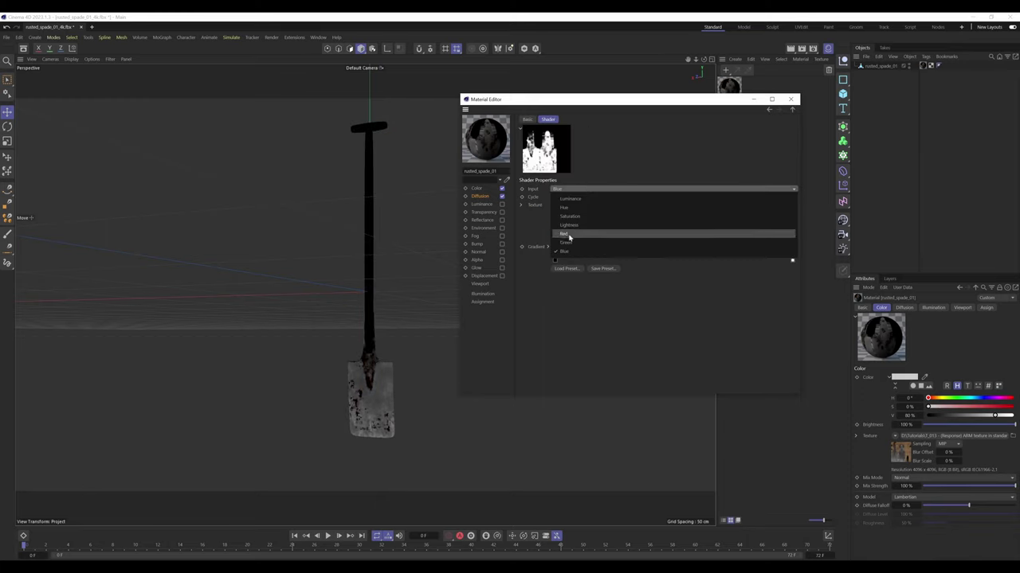
{"action": "left_click", "coordinate": [564, 234]}
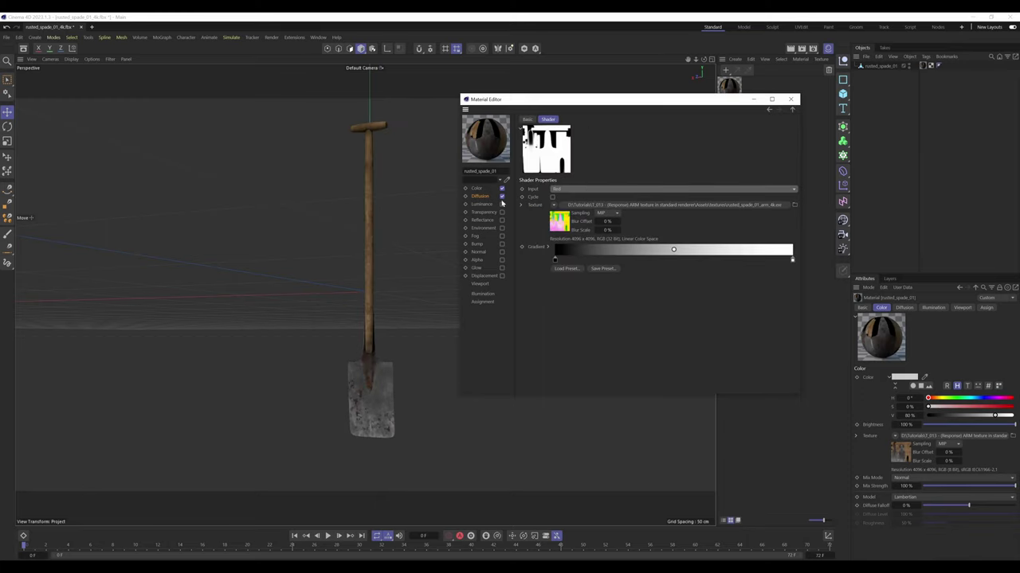
{"action": "left_click", "coordinate": [792, 109]}
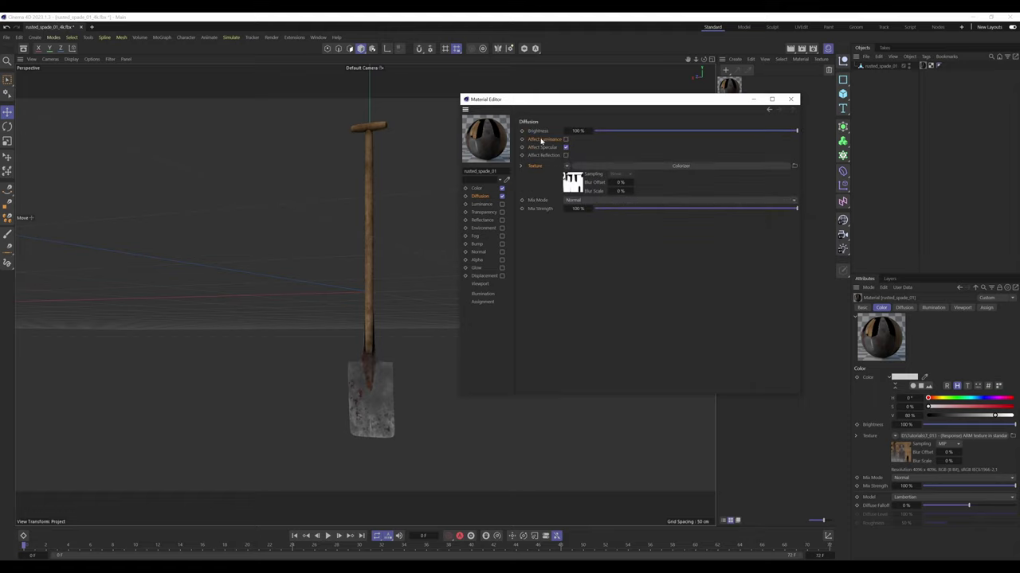
Step: Compare the spade with the Diffusion channel disabled and enabled, and view the model from another angle
{"action": "left_click", "coordinate": [501, 196]}
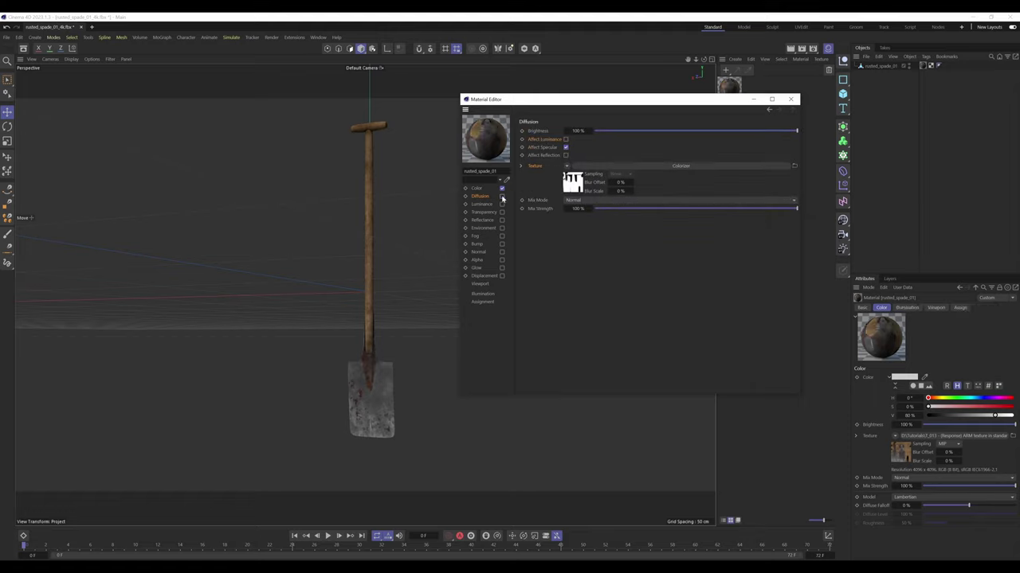
{"action": "left_click", "coordinate": [501, 196]}
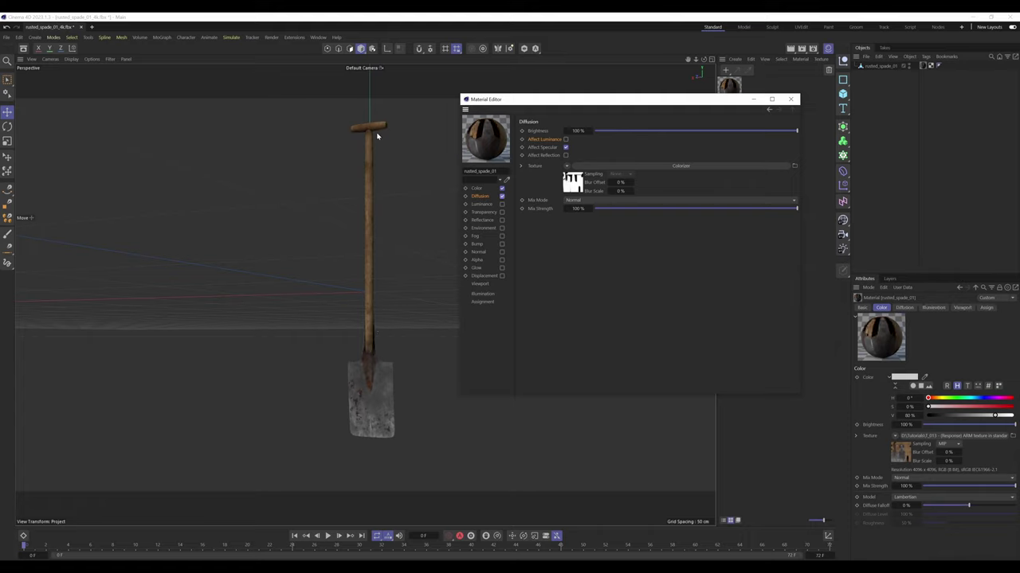
{"action": "left_click_drag", "start_coordinate": [703, 59], "coordinate": [430, 74]}
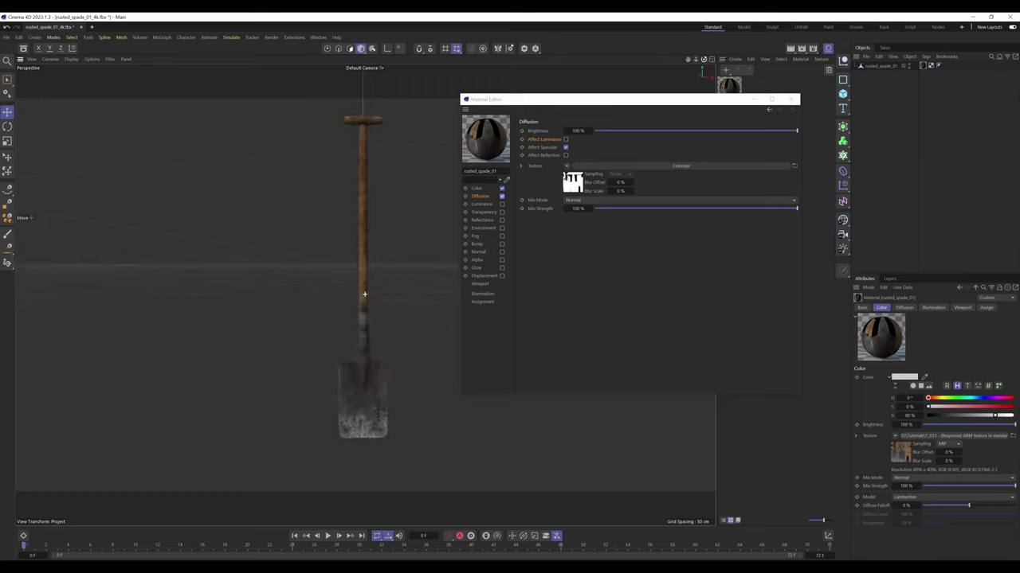
Step: Look up the Diffusion channel in the help, highlight the sentence describing its purpose and close the help window
{"action": "right_click", "coordinate": [535, 166]}
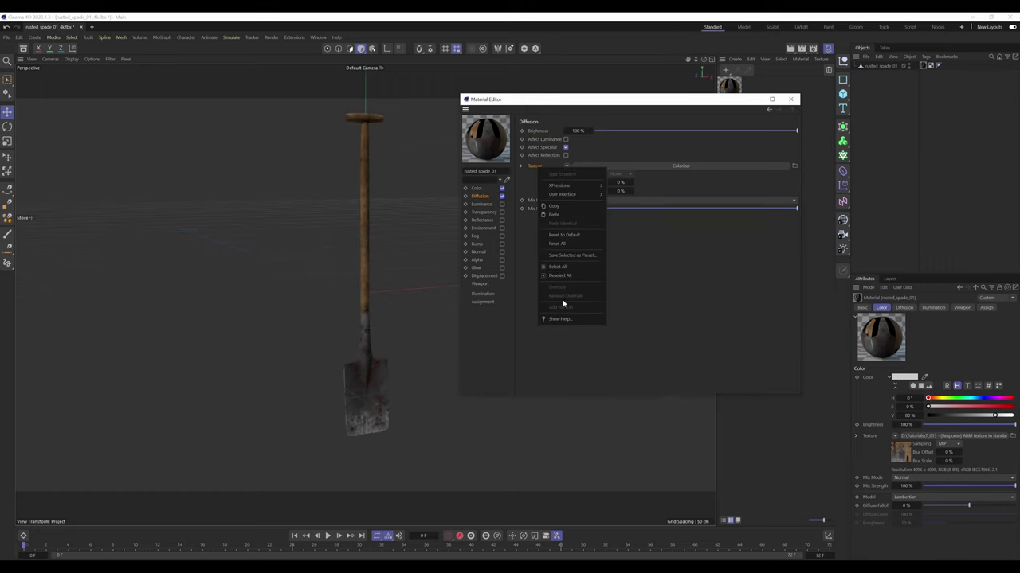
{"action": "left_click", "coordinate": [561, 320]}
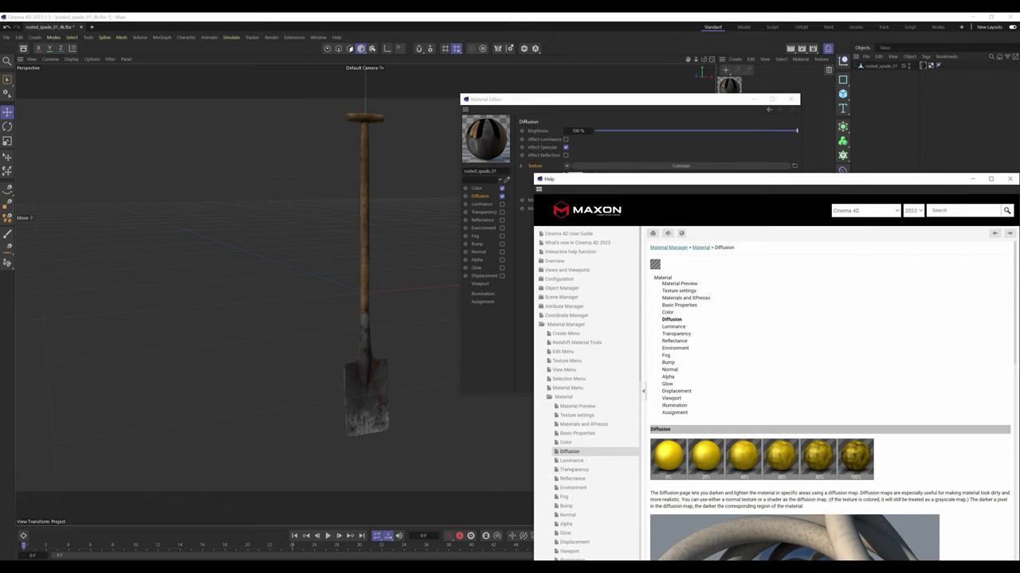
{"action": "left_click_drag", "start_coordinate": [650, 493], "coordinate": [767, 493]}
{"action": "left_click_drag", "start_coordinate": [795, 493], "coordinate": [855, 493]}
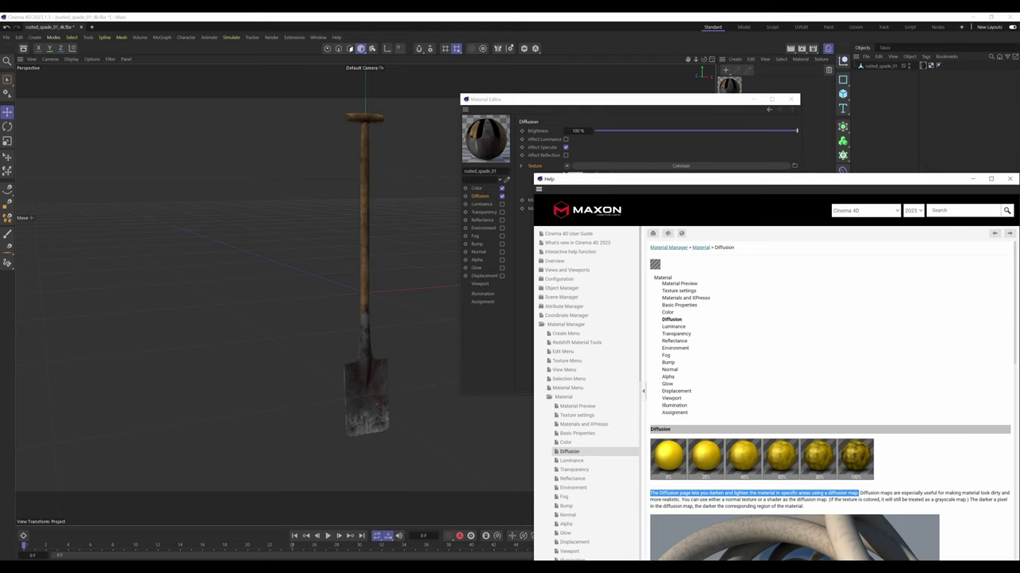
{"action": "left_click_drag", "start_coordinate": [816, 179], "coordinate": [628, 168]}
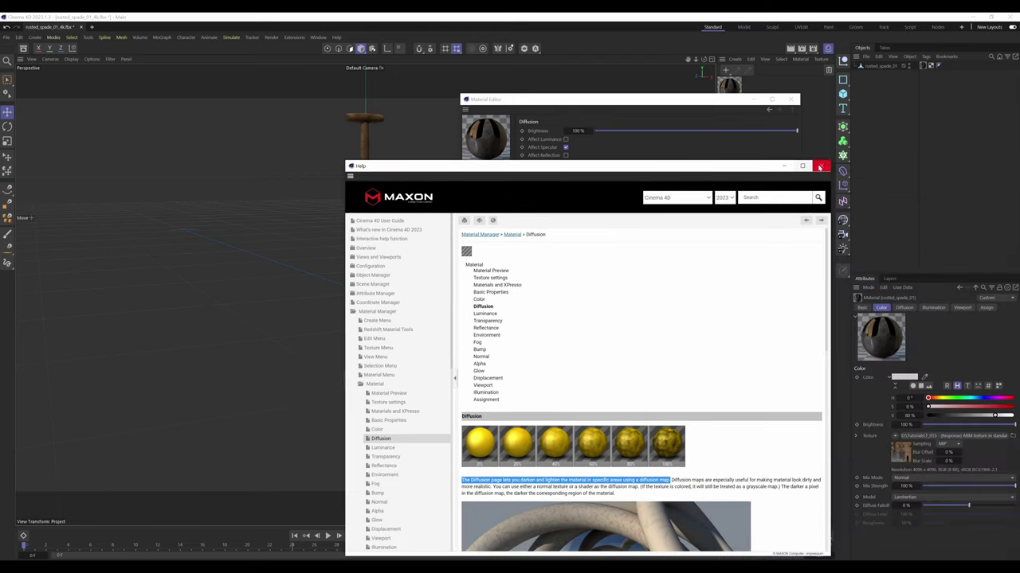
{"action": "left_click", "coordinate": [820, 168]}
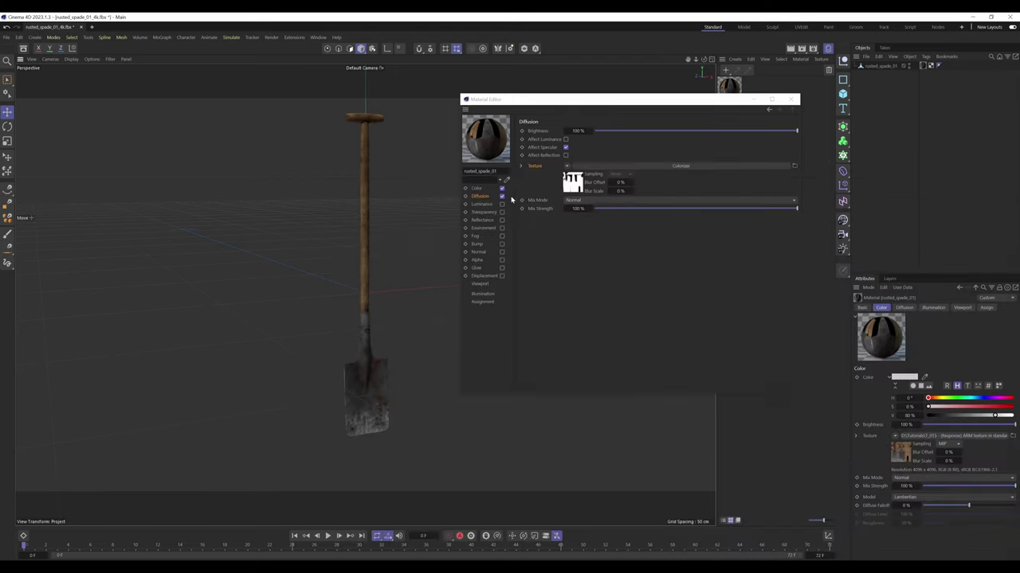
Step: Enable the material's Normal and Reflectance channels and show the Reflectance settings
{"action": "left_click", "coordinate": [482, 221]}
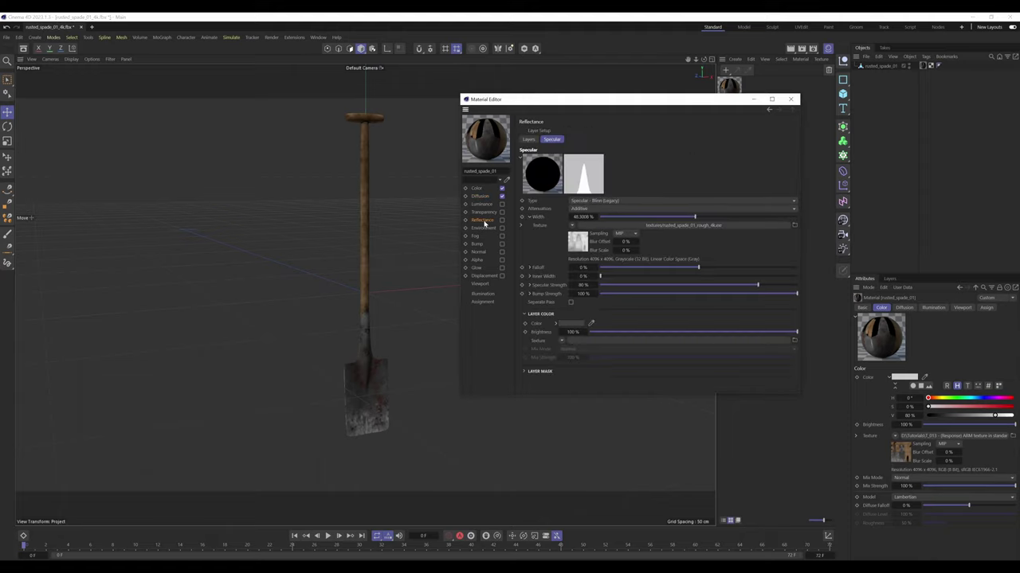
{"action": "left_click", "coordinate": [502, 251]}
{"action": "left_click", "coordinate": [480, 252]}
{"action": "left_click", "coordinate": [482, 220]}
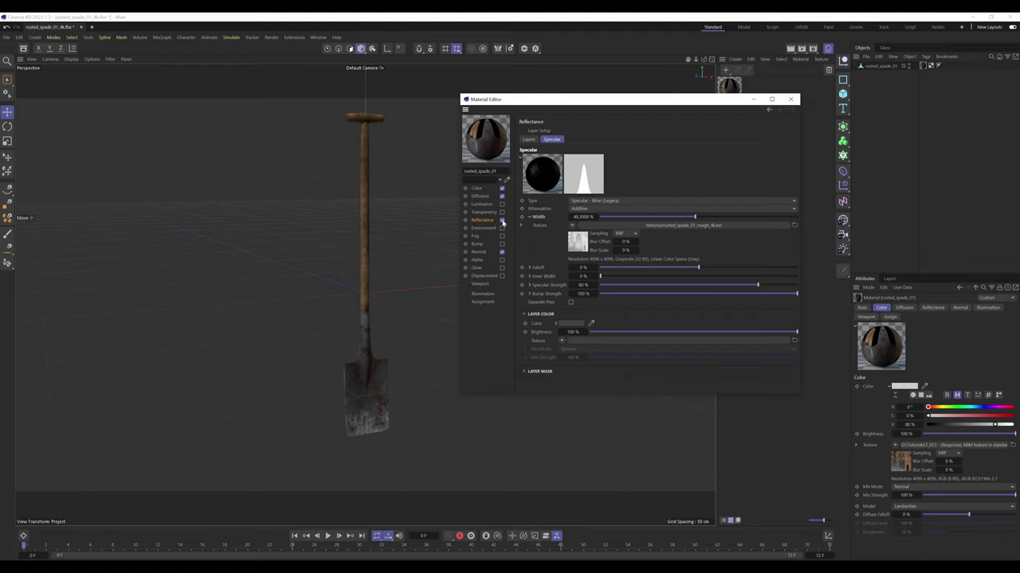
Step: Paste the Colorizer shader into the specular Width texture and set its input to Green
{"action": "left_click", "coordinate": [541, 229]}
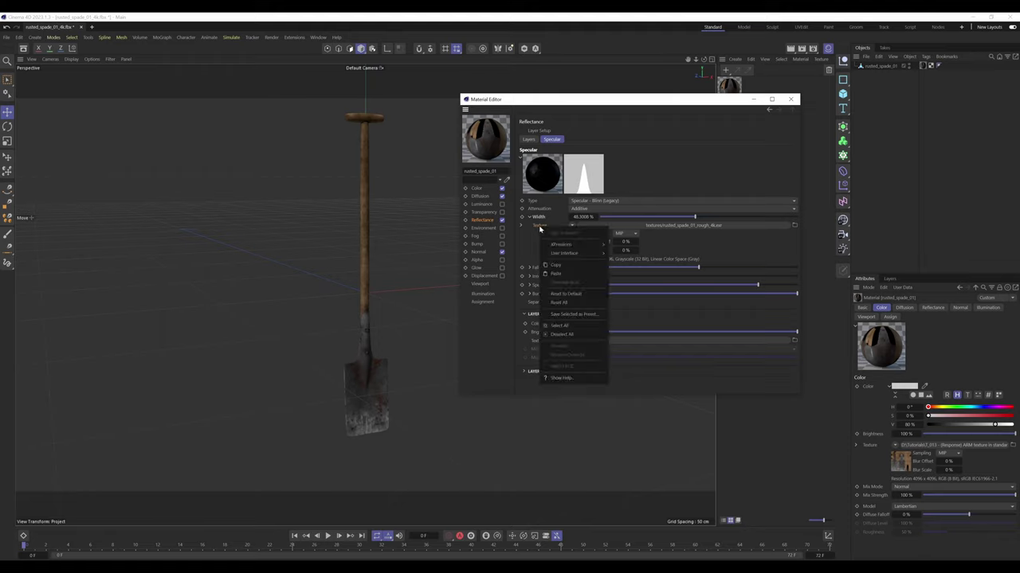
{"action": "left_click", "coordinate": [557, 276]}
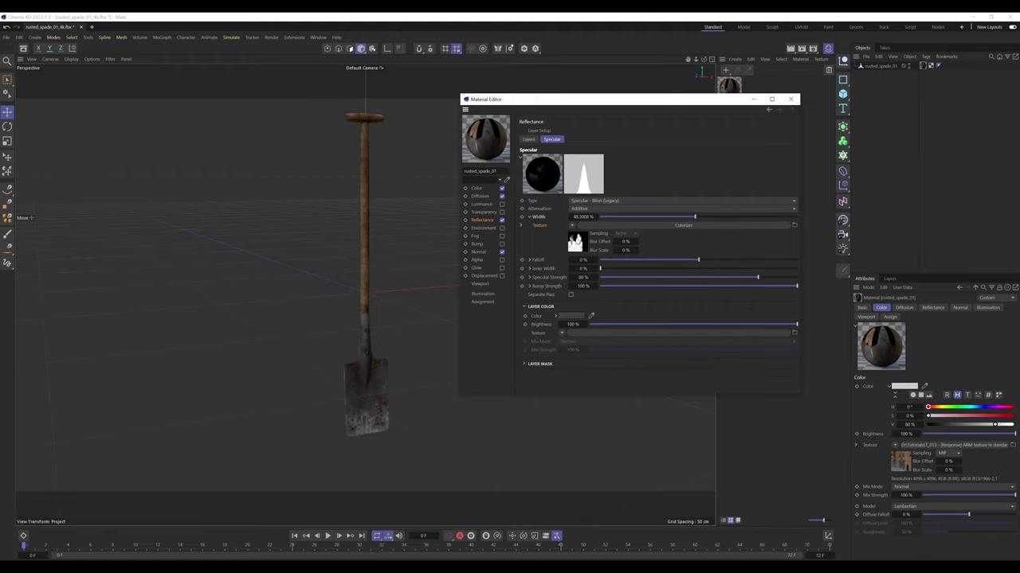
{"action": "left_click", "coordinate": [577, 242]}
{"action": "left_click", "coordinate": [580, 191]}
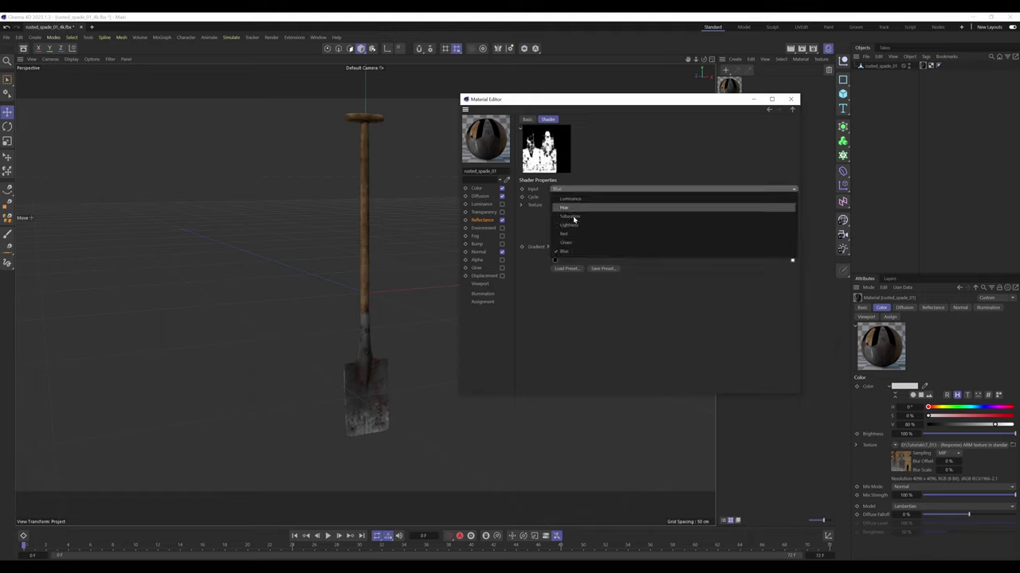
{"action": "left_click", "coordinate": [565, 243]}
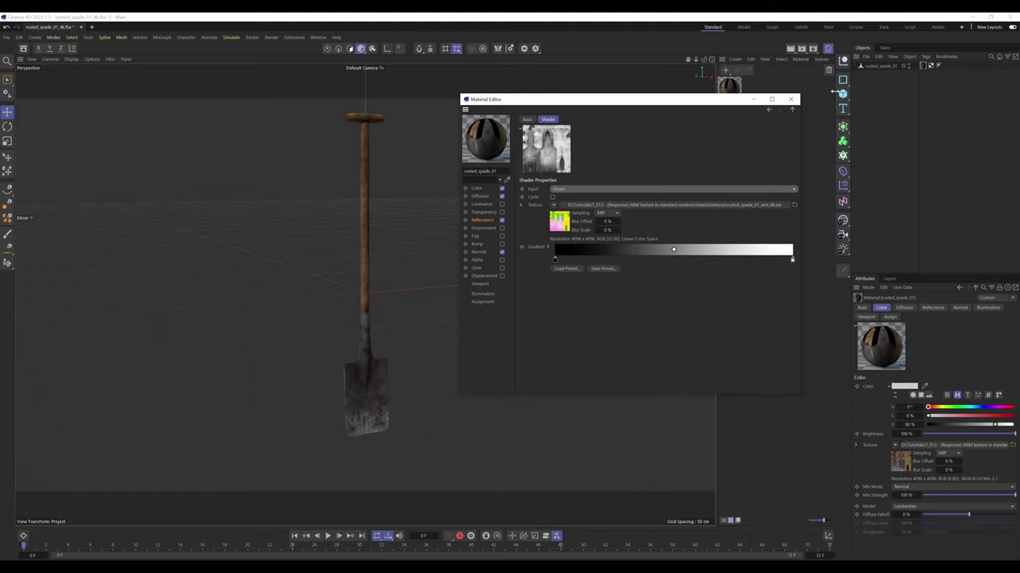
{"action": "left_click", "coordinate": [794, 111]}
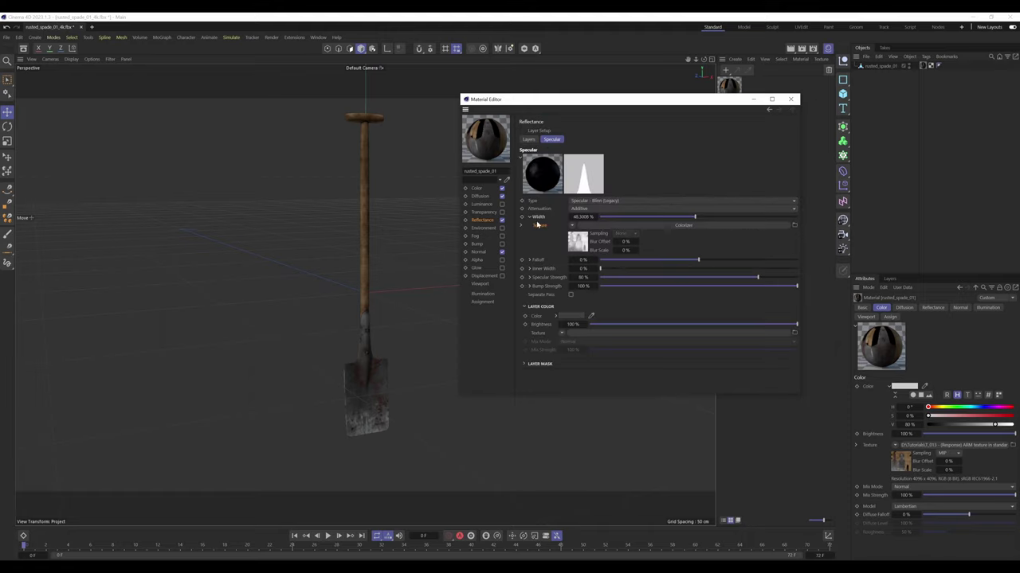
Step: Add a GGX layer above the Specular layer in the Reflectance channel
{"action": "left_click_drag", "start_coordinate": [703, 59], "coordinate": [983, 59]}
{"action": "left_click_drag", "start_coordinate": [364, 293], "coordinate": [364, 294], "text": "alt"}
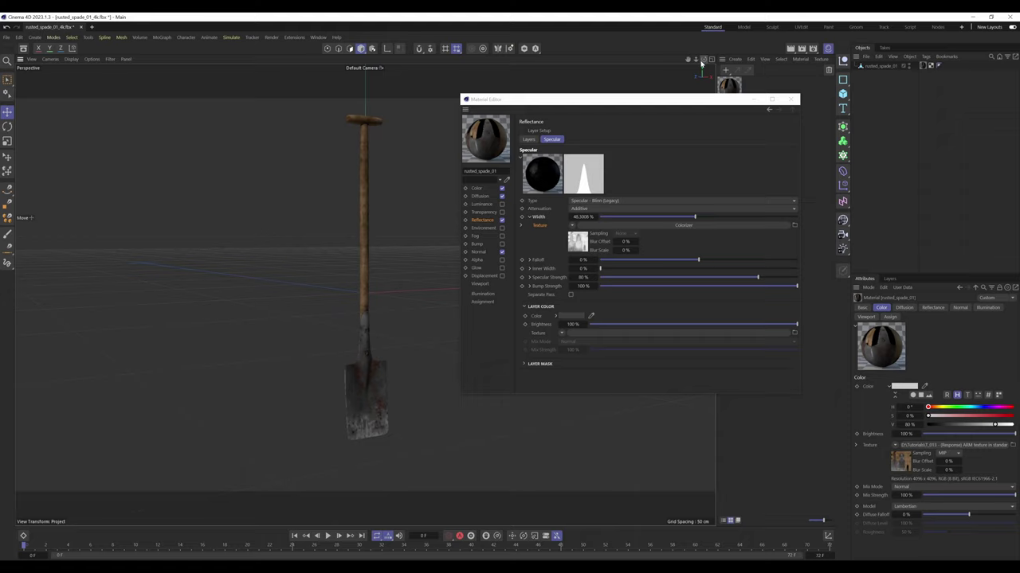
{"action": "left_click", "coordinate": [536, 140]}
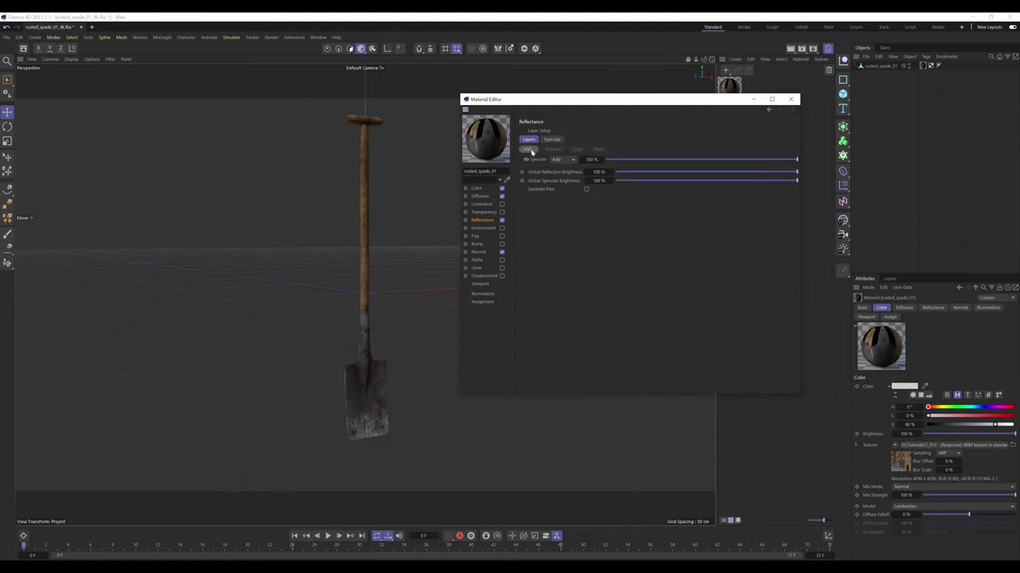
{"action": "left_click", "coordinate": [530, 149]}
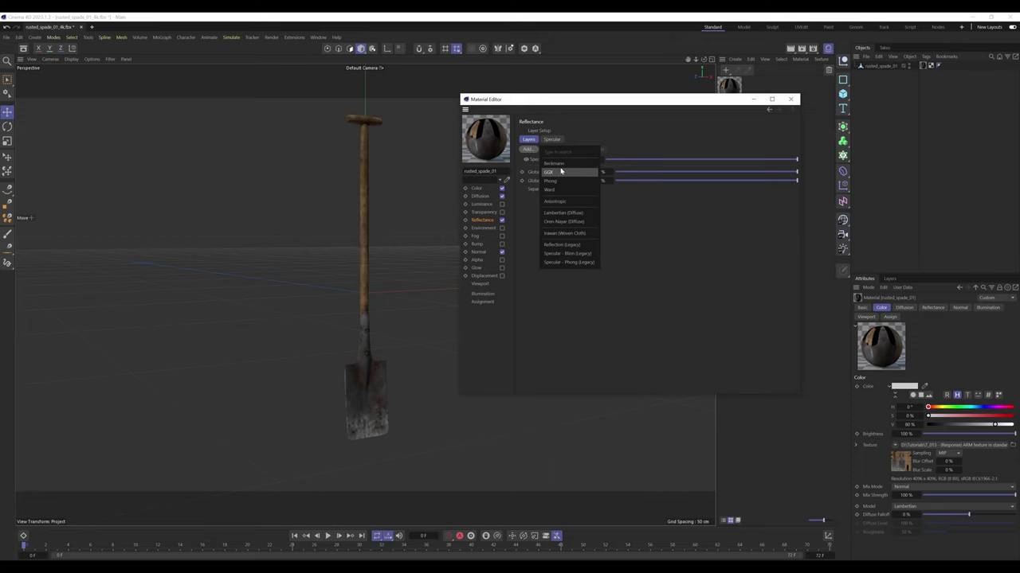
{"action": "left_click", "coordinate": [567, 172]}
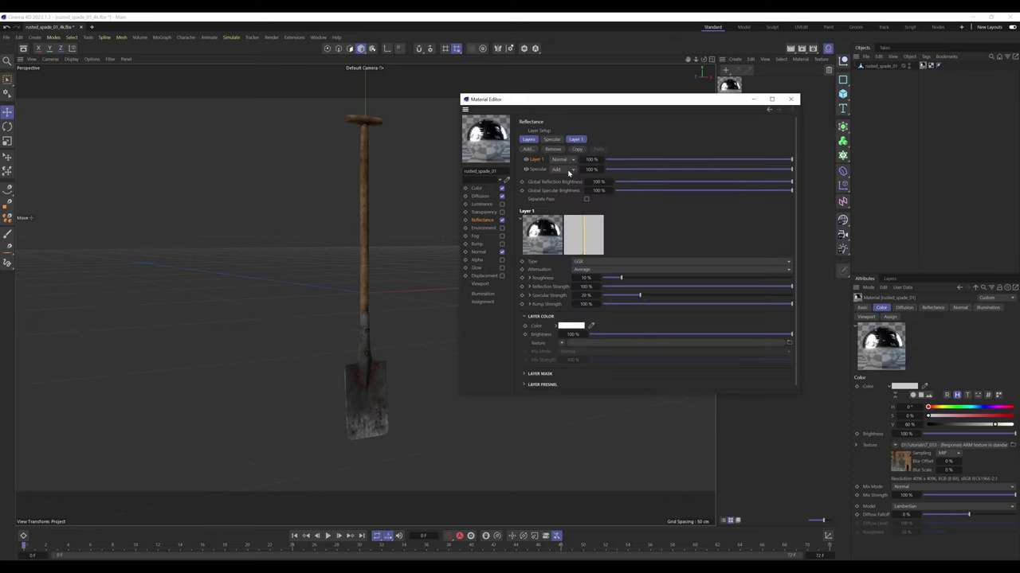
Step: Enlarge the Material Editor, expand the GGX layer's Layer Fresnel settings and set Fresnel to Conductor
{"action": "scroll", "coordinate": [765, 286], "scroll_direction": "down", "scroll_amount": 1}
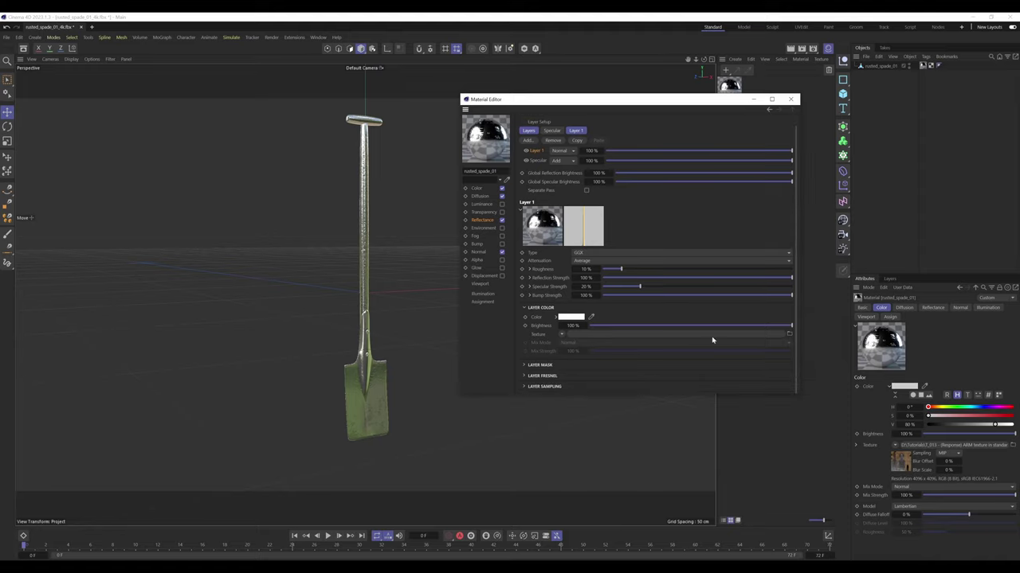
{"action": "left_click", "coordinate": [538, 375]}
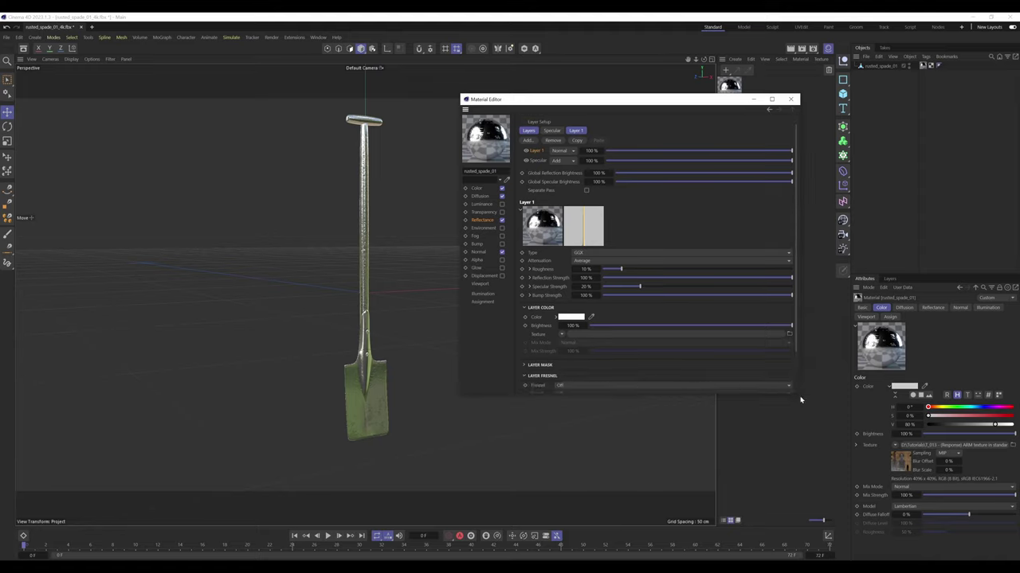
{"action": "left_click_drag", "start_coordinate": [799, 392], "coordinate": [806, 494]}
{"action": "left_click", "coordinate": [555, 393]}
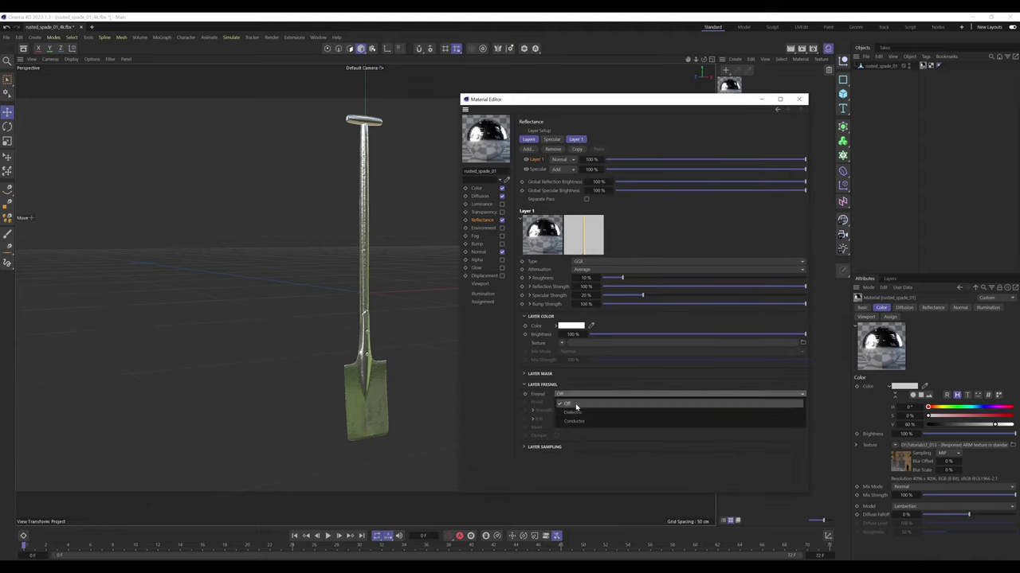
{"action": "left_click", "coordinate": [580, 422]}
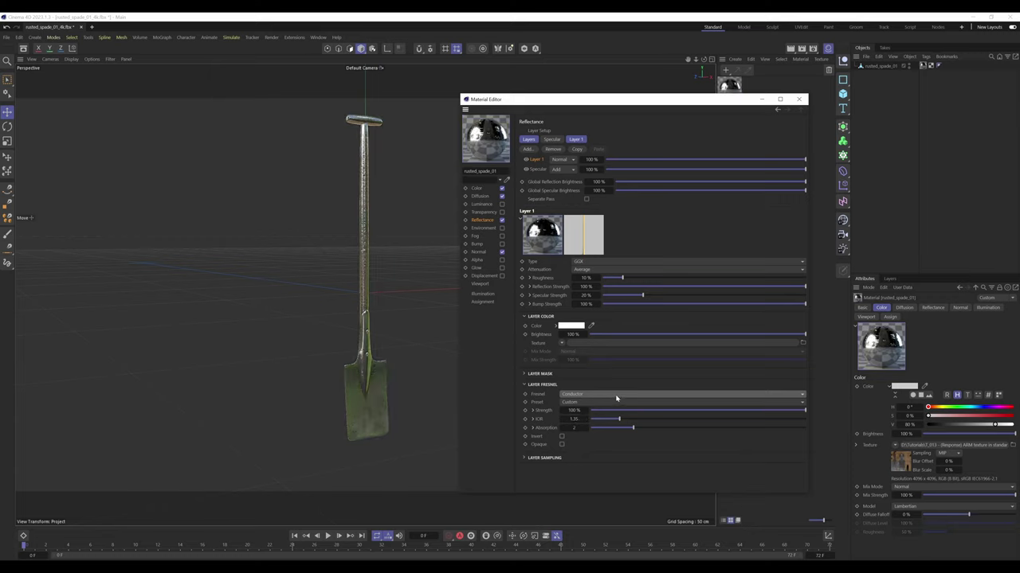
Step: Set the GGX layer's Fresnel IOR to 1.45 and keep the Custom preset
{"action": "left_click", "coordinate": [574, 419]}
{"action": "left_click", "coordinate": [574, 419]}
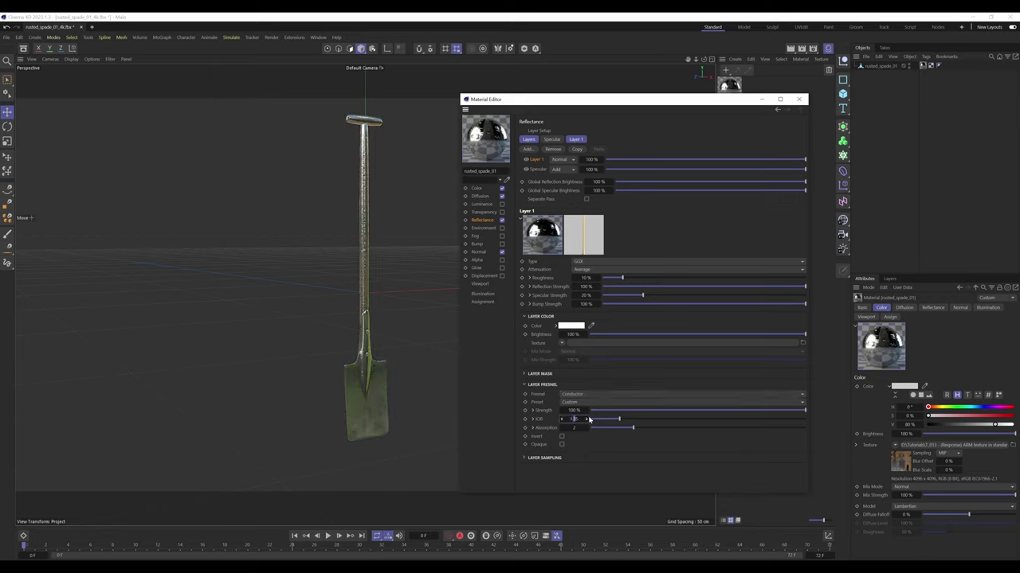
{"action": "left_click", "coordinate": [622, 448]}
{"action": "left_click", "coordinate": [581, 404]}
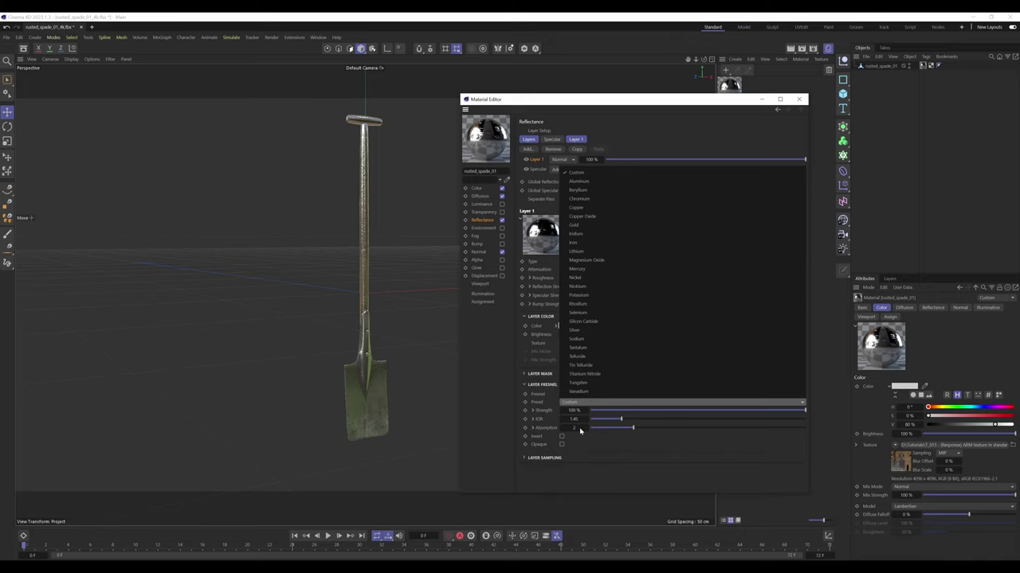
{"action": "left_click", "coordinate": [603, 449]}
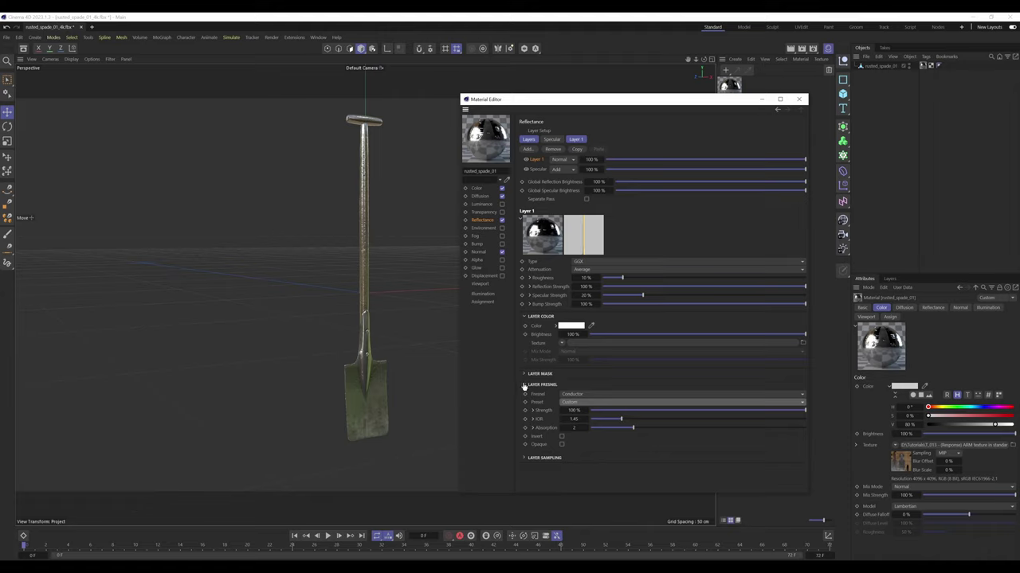
Step: Paste the Colorizer shader into the GGX layer's Layer Mask texture and check that its input is Blue
{"action": "left_click", "coordinate": [527, 384]}
{"action": "left_click", "coordinate": [526, 375]}
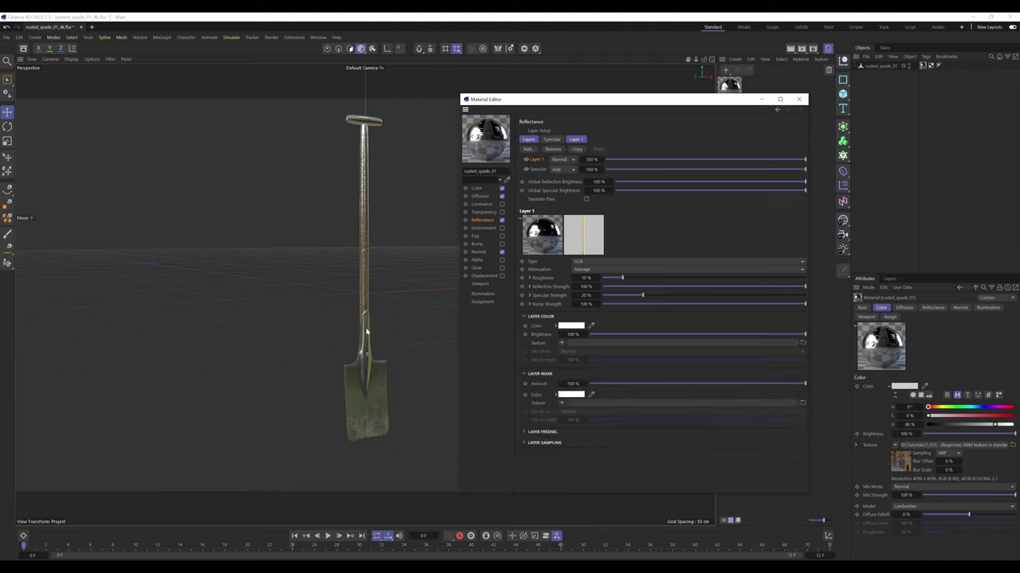
{"action": "right_click", "coordinate": [536, 404]}
{"action": "left_click", "coordinate": [550, 451]}
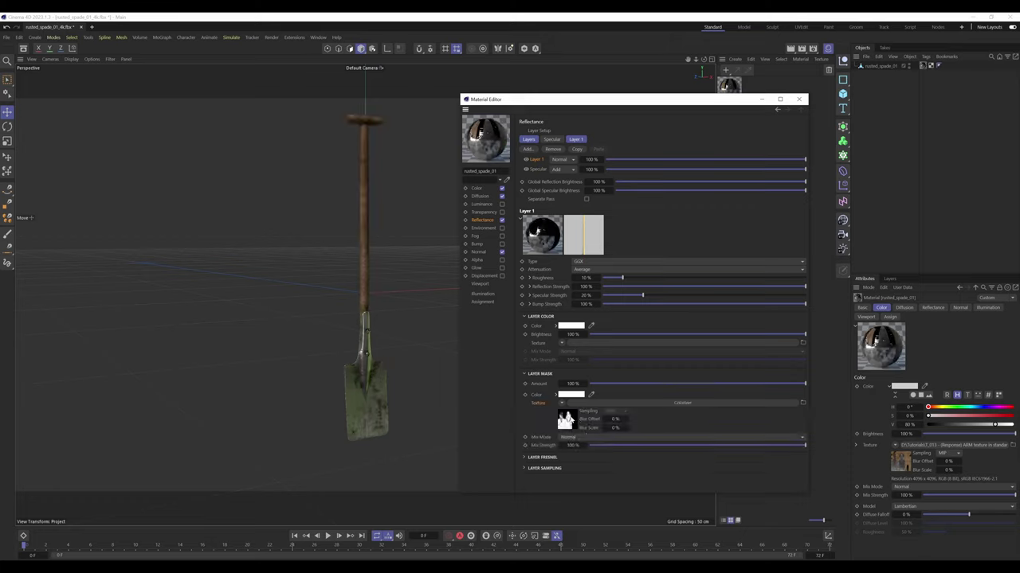
{"action": "left_click", "coordinate": [570, 419]}
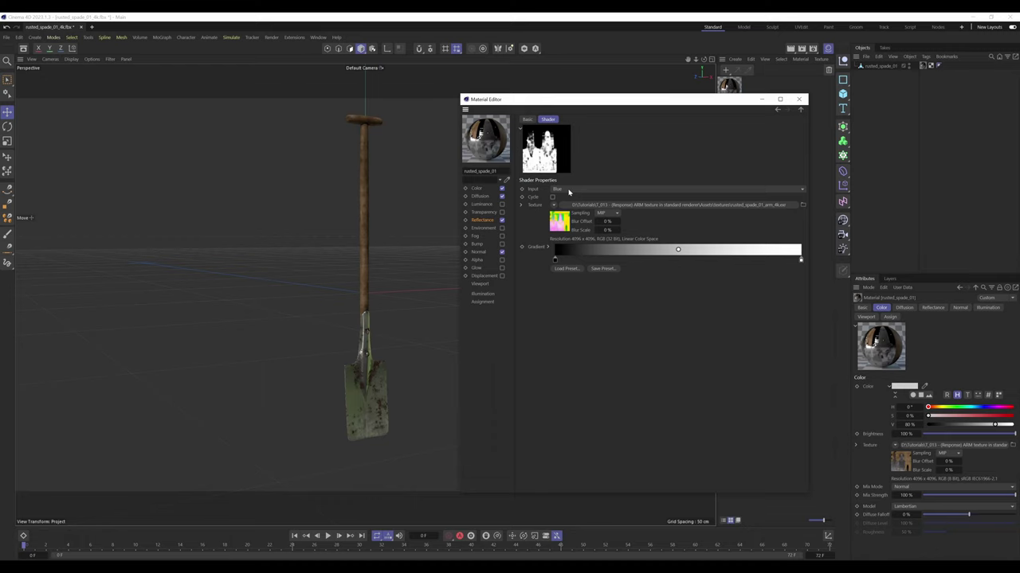
{"action": "left_click", "coordinate": [800, 109]}
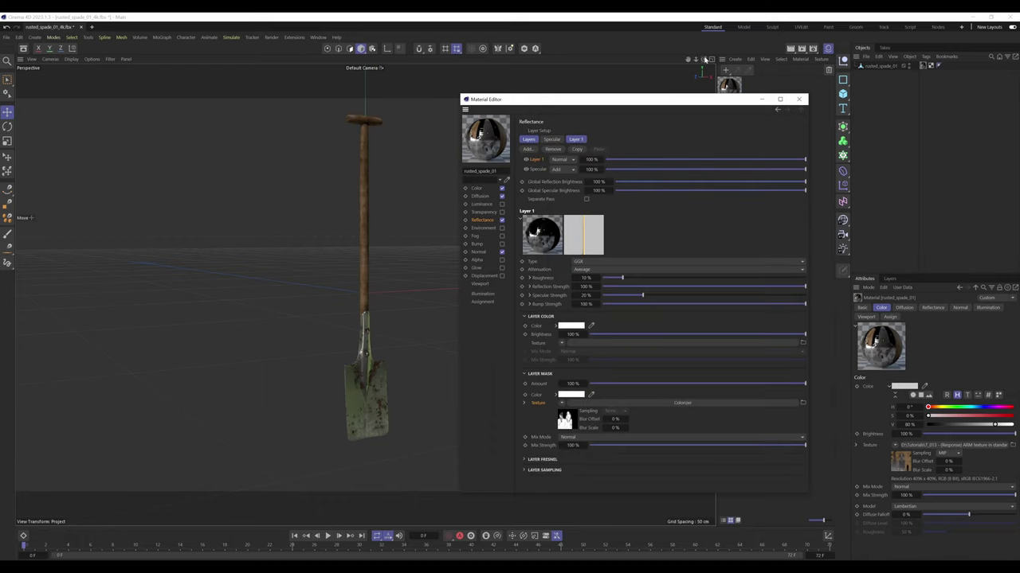
Step: Paste the Colorizer shader into the GGX layer's Roughness texture and set its input to Green
{"action": "left_click_drag", "start_coordinate": [334, 293], "coordinate": [365, 294], "text": "alt"}
{"action": "mouse_move", "coordinate": [704, 59]}
{"action": "left_mouse_down"}
{"action": "mouse_move", "coordinate": [687, 34]}
{"action": "mouse_move", "coordinate": [704, 60]}
{"action": "left_mouse_up"}
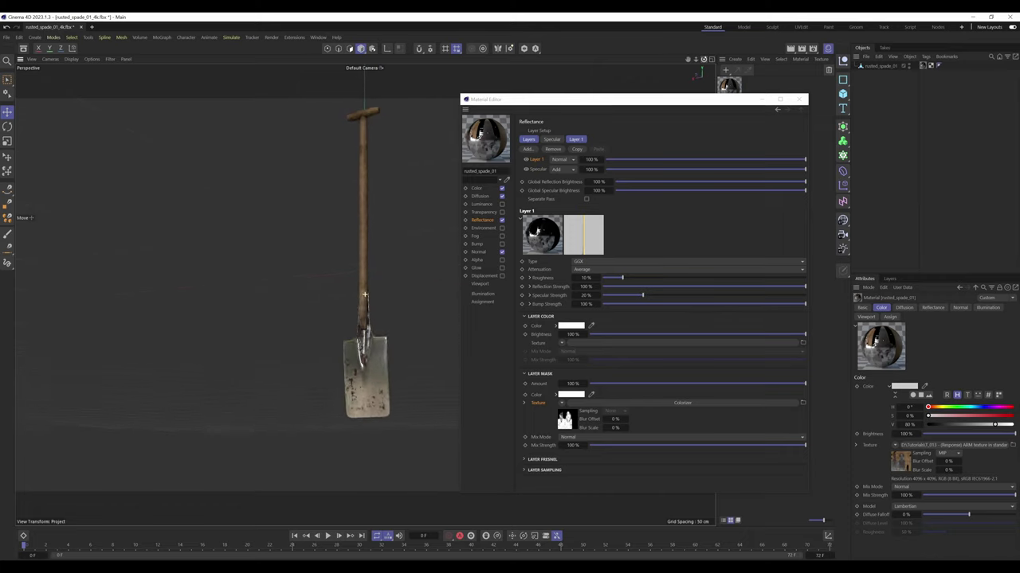
{"action": "left_click_drag", "start_coordinate": [364, 294], "coordinate": [364, 294], "text": "alt"}
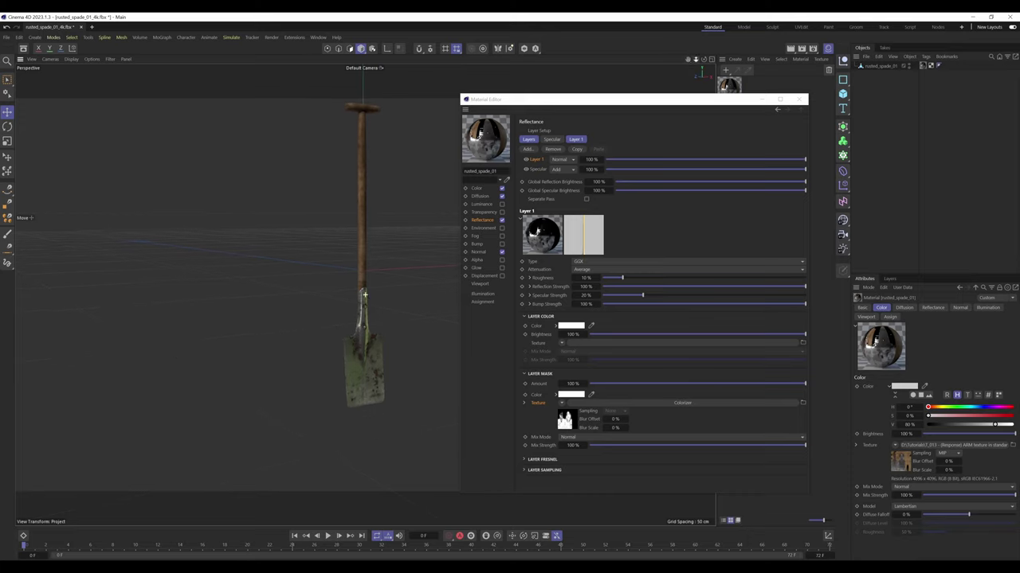
{"action": "left_click_drag", "start_coordinate": [695, 60], "coordinate": [689, 60]}
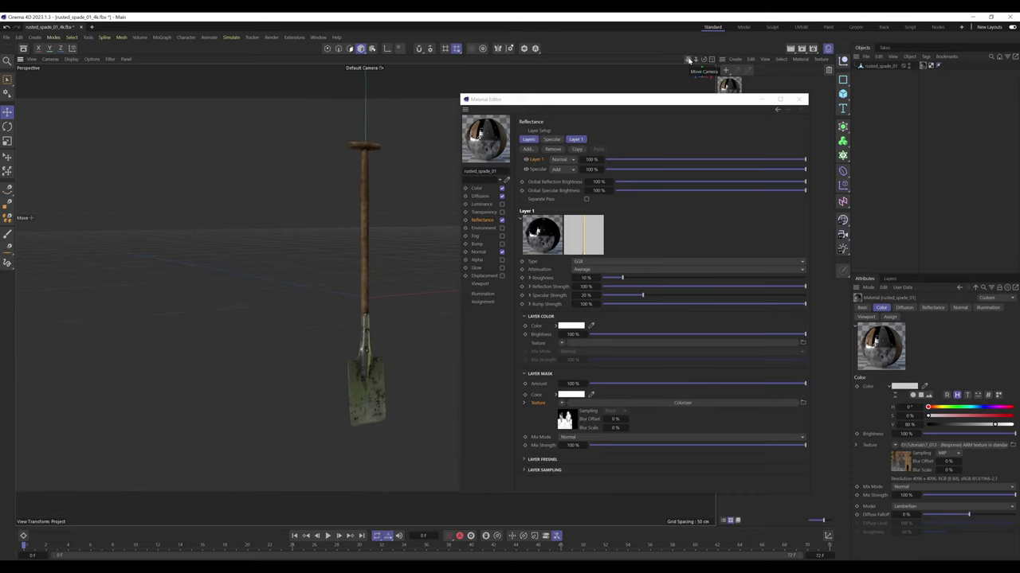
{"action": "left_click", "coordinate": [529, 278]}
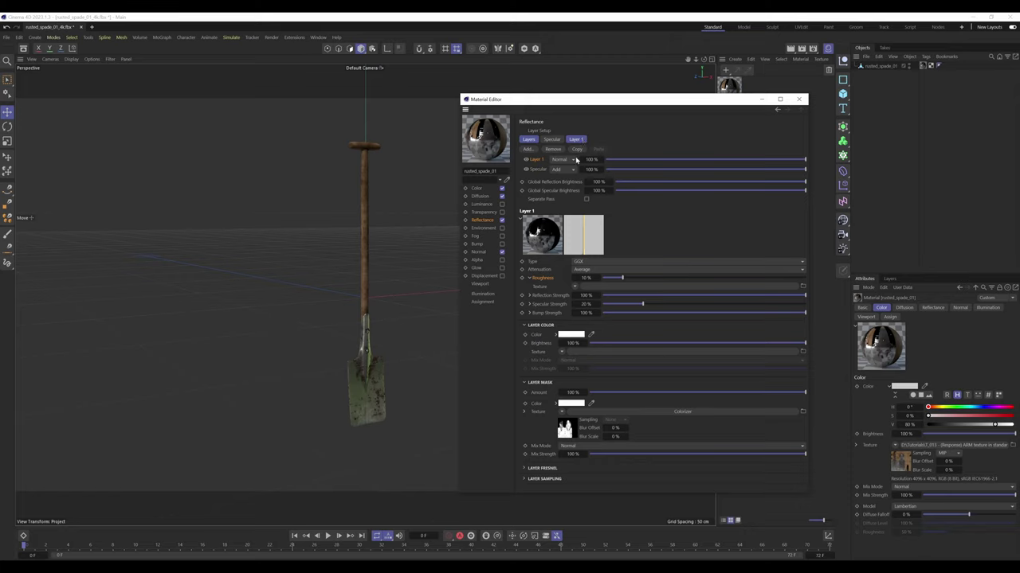
{"action": "right_click", "coordinate": [539, 288]}
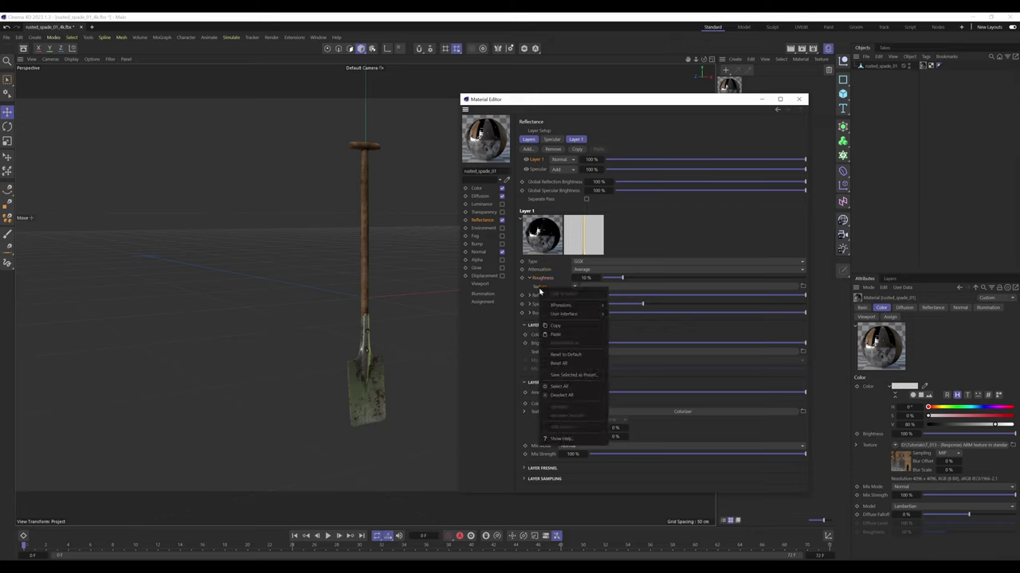
{"action": "left_click", "coordinate": [560, 335]}
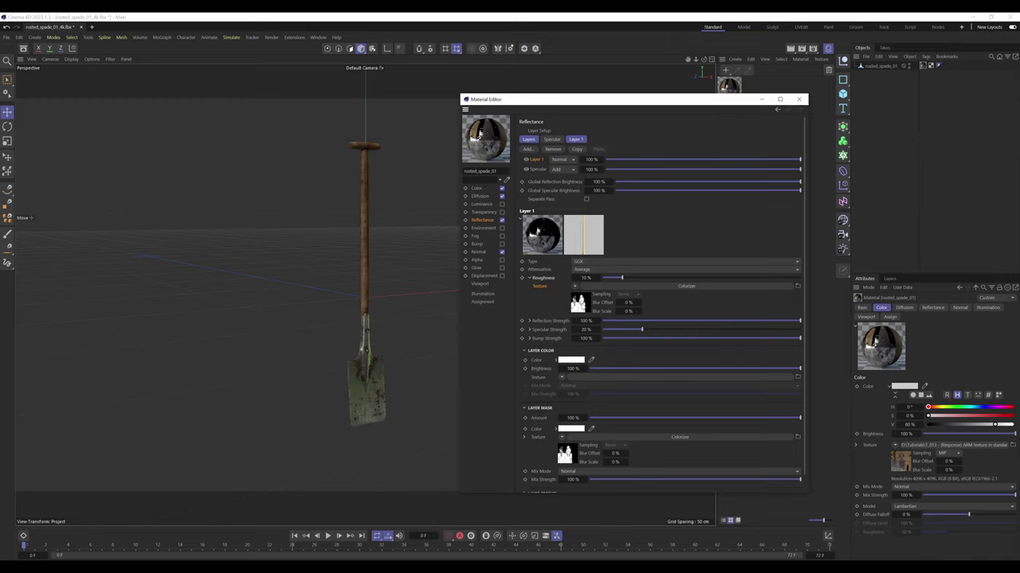
{"action": "left_click", "coordinate": [581, 304]}
{"action": "left_click", "coordinate": [587, 191]}
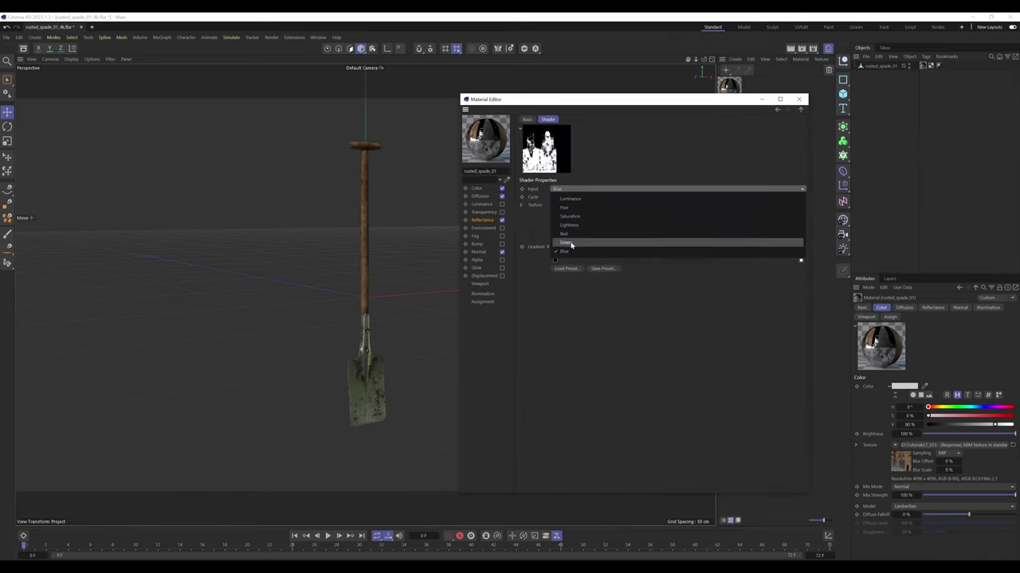
{"action": "left_click", "coordinate": [568, 243]}
{"action": "left_click", "coordinate": [801, 111]}
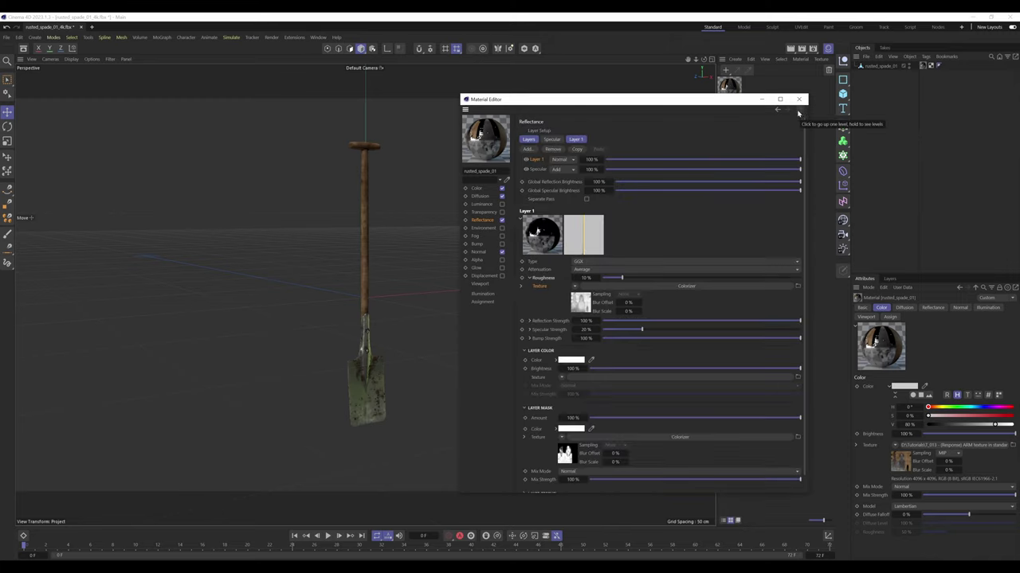
Step: Try GGX layer Roughness values of 48% and about 84% while checking the spade's metal highlights
{"action": "left_click_drag", "start_coordinate": [623, 277], "coordinate": [697, 278]}
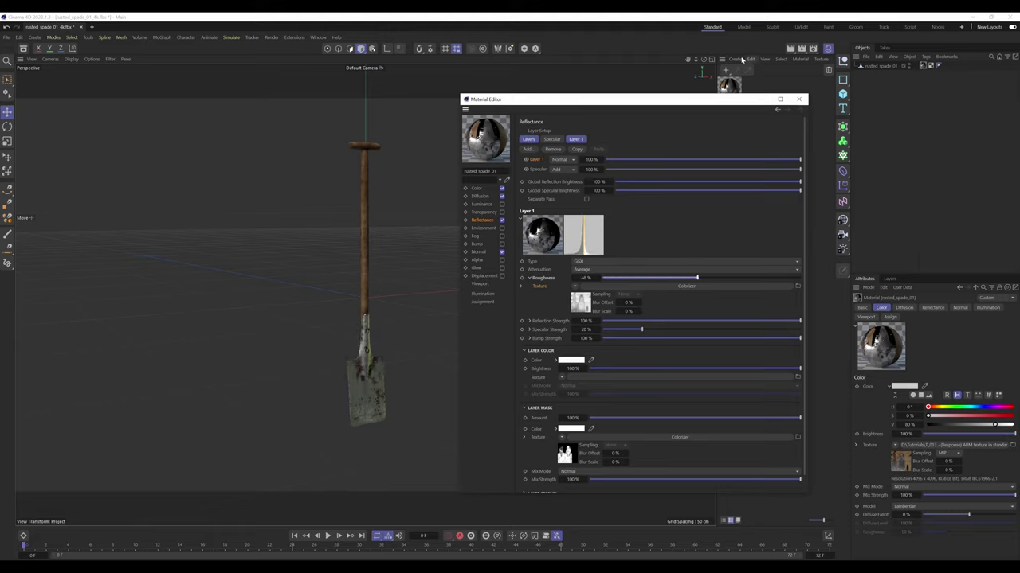
{"action": "left_click_drag", "start_coordinate": [704, 60], "coordinate": [669, 59]}
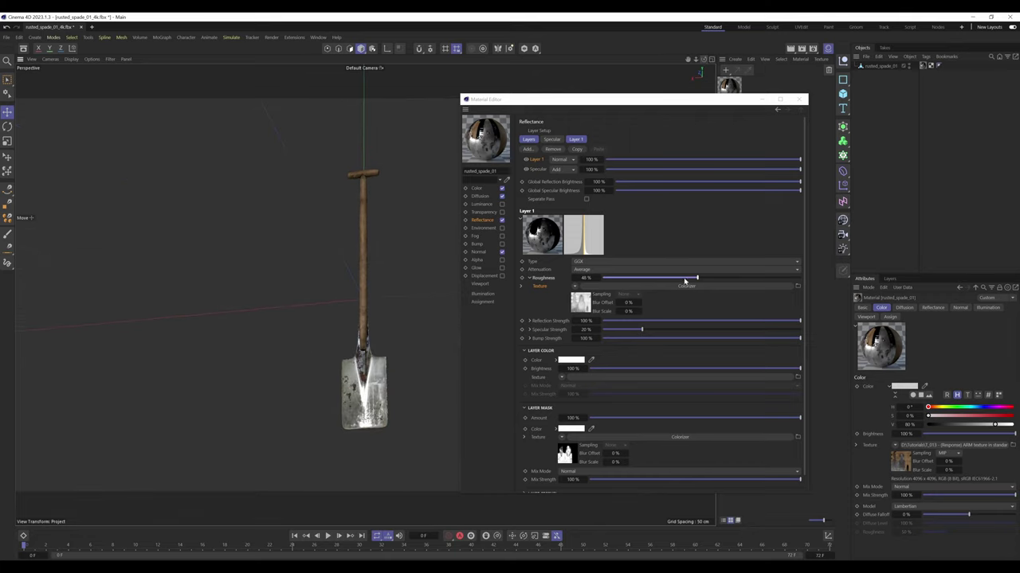
{"action": "left_click_drag", "start_coordinate": [696, 278], "coordinate": [762, 271]}
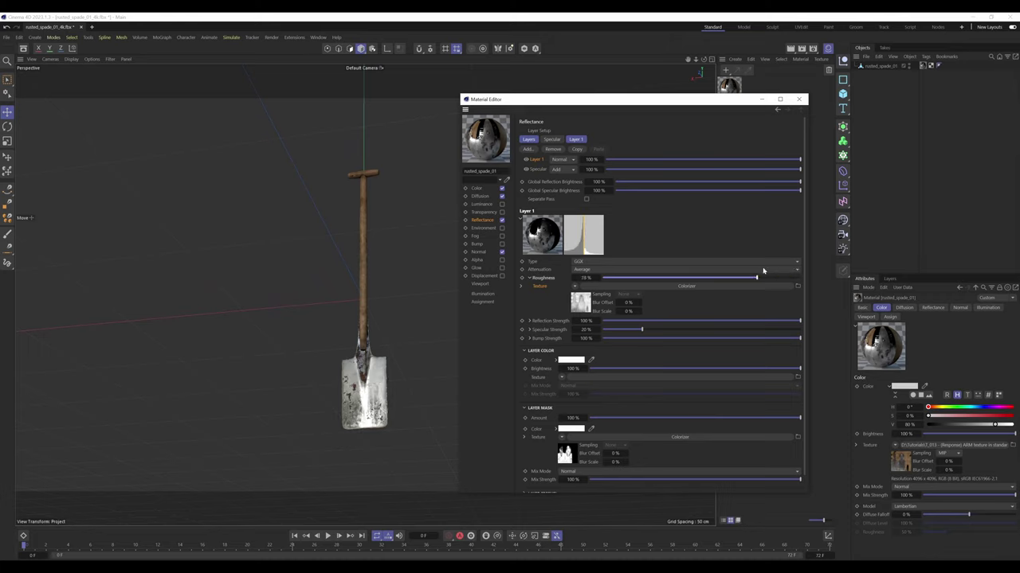
Step: Copy the Specular layer's Width value and paste it into the GGX layer's Roughness
{"action": "left_click", "coordinate": [551, 139]}
{"action": "right_click", "coordinate": [535, 220]}
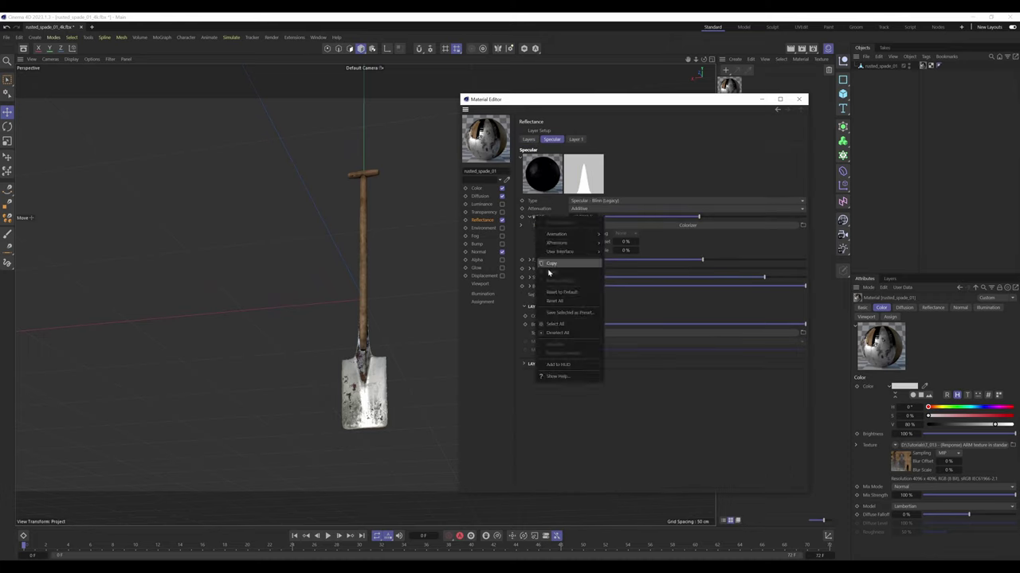
{"action": "left_click", "coordinate": [548, 266]}
{"action": "left_click", "coordinate": [575, 139]}
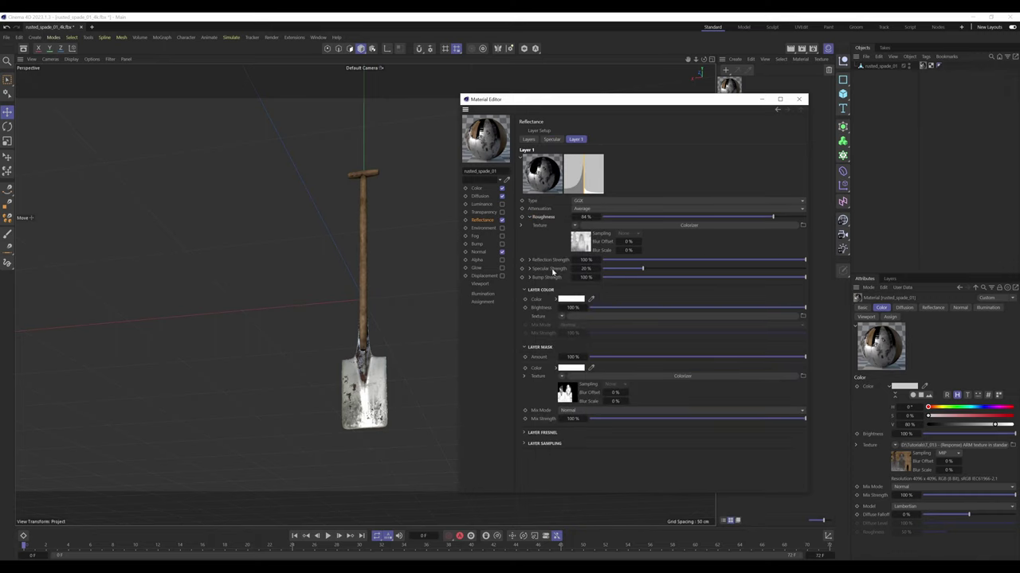
{"action": "right_click", "coordinate": [542, 222]}
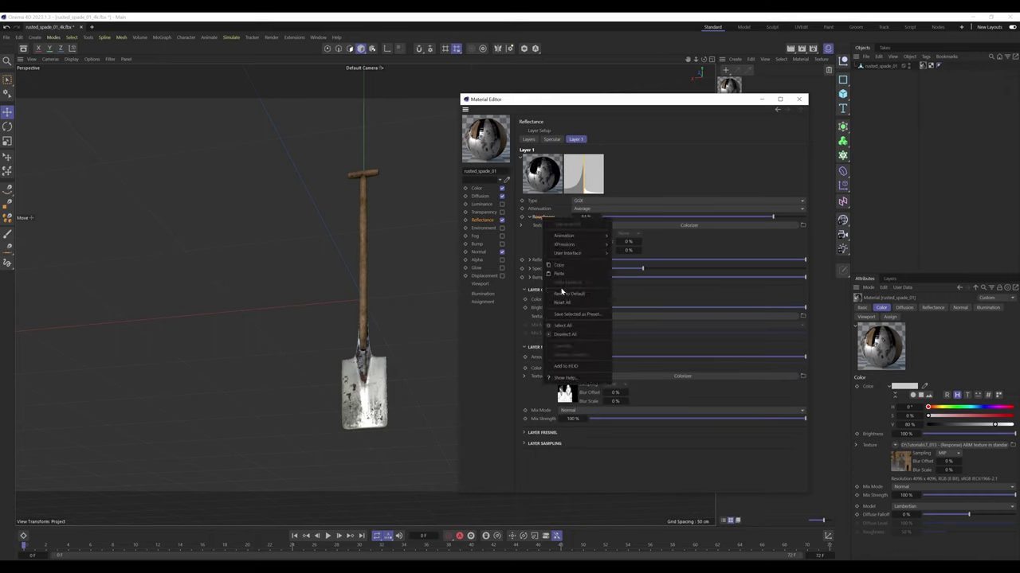
{"action": "left_click", "coordinate": [560, 277]}
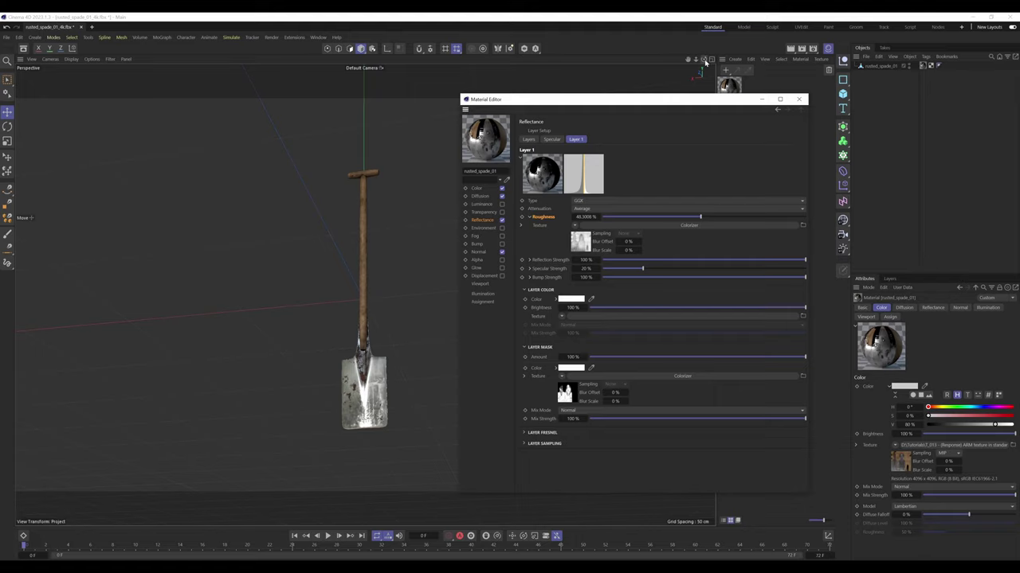
Step: Examine the finished spade from other angles, collapse the GGX layer's Roughness settings and show the Reflectance layer list
{"action": "left_click_drag", "start_coordinate": [703, 59], "coordinate": [687, 68]}
{"action": "left_click_drag", "start_coordinate": [364, 295], "coordinate": [365, 295], "text": "alt"}
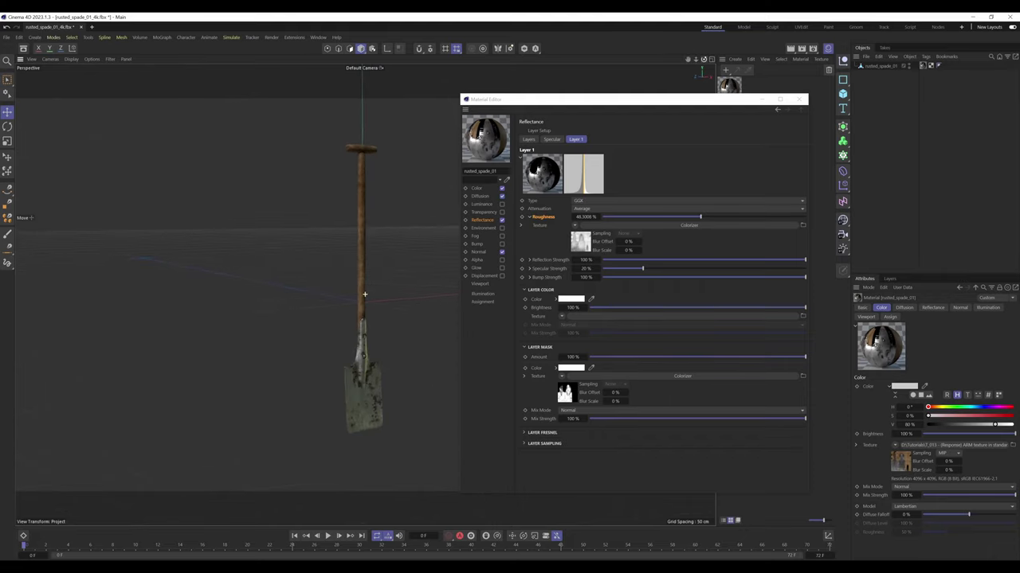
{"action": "left_click", "coordinate": [716, 174]}
{"action": "left_click", "coordinate": [529, 216]}
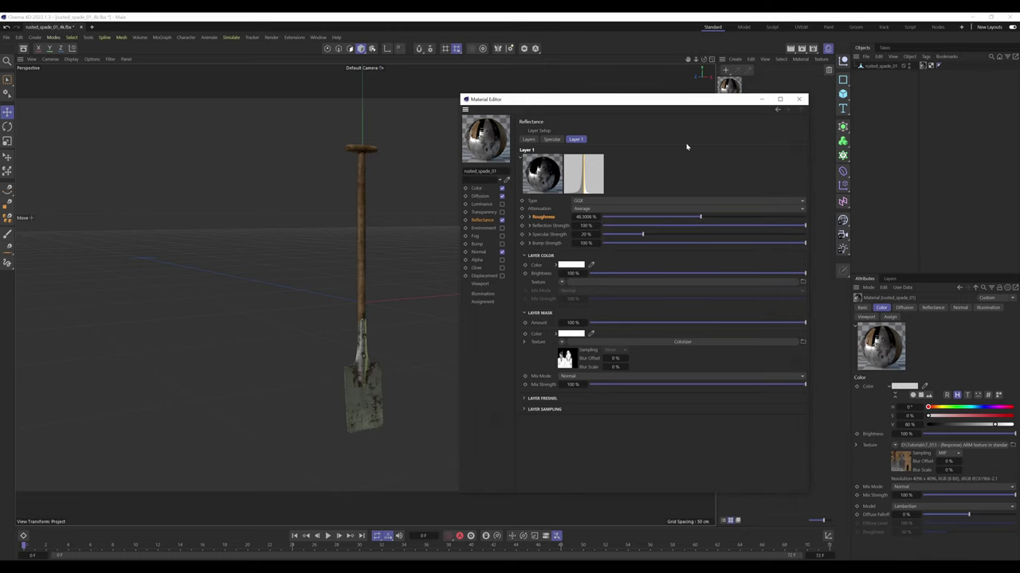
{"action": "left_click", "coordinate": [529, 140]}
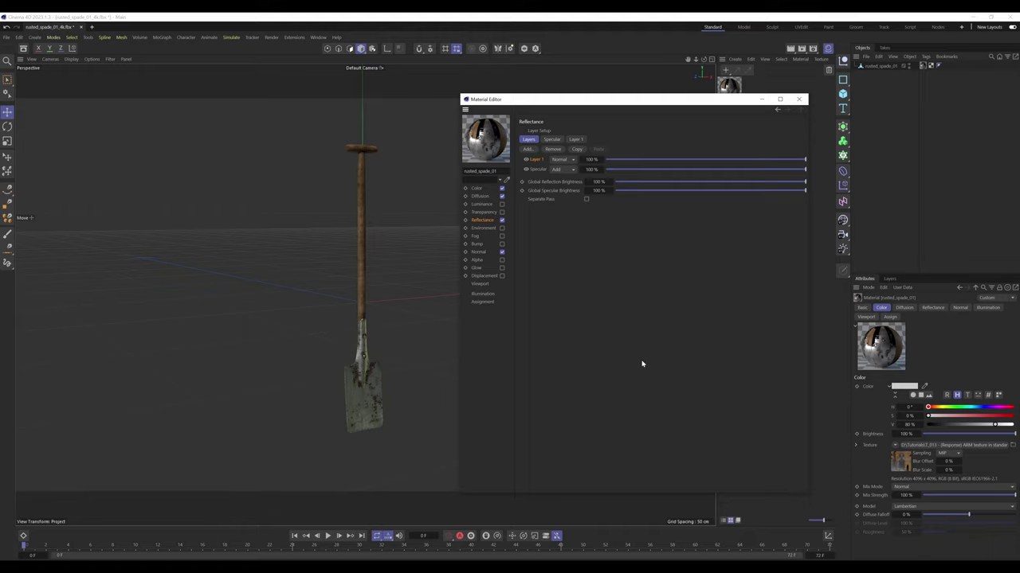
{"action": "mouse_move", "coordinate": [695, 59]}
{"action": "left_mouse_down"}
{"action": "mouse_move", "coordinate": [721, 59]}
{"action": "mouse_move", "coordinate": [687, 65]}
{"action": "mouse_move", "coordinate": [740, 48]}
{"action": "mouse_move", "coordinate": [685, 58]}
{"action": "left_mouse_up"}
{"action": "left_click", "coordinate": [681, 273]}
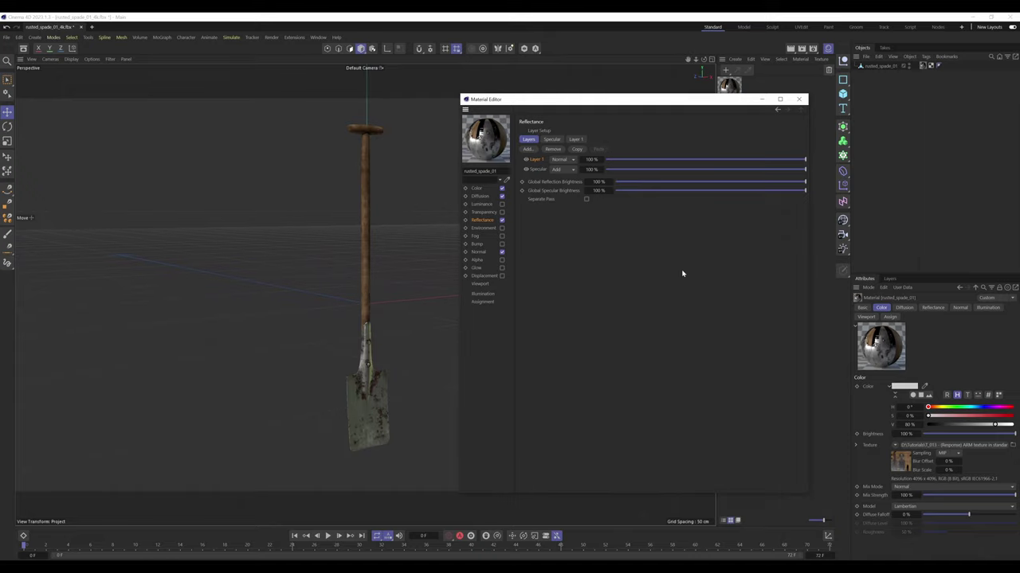